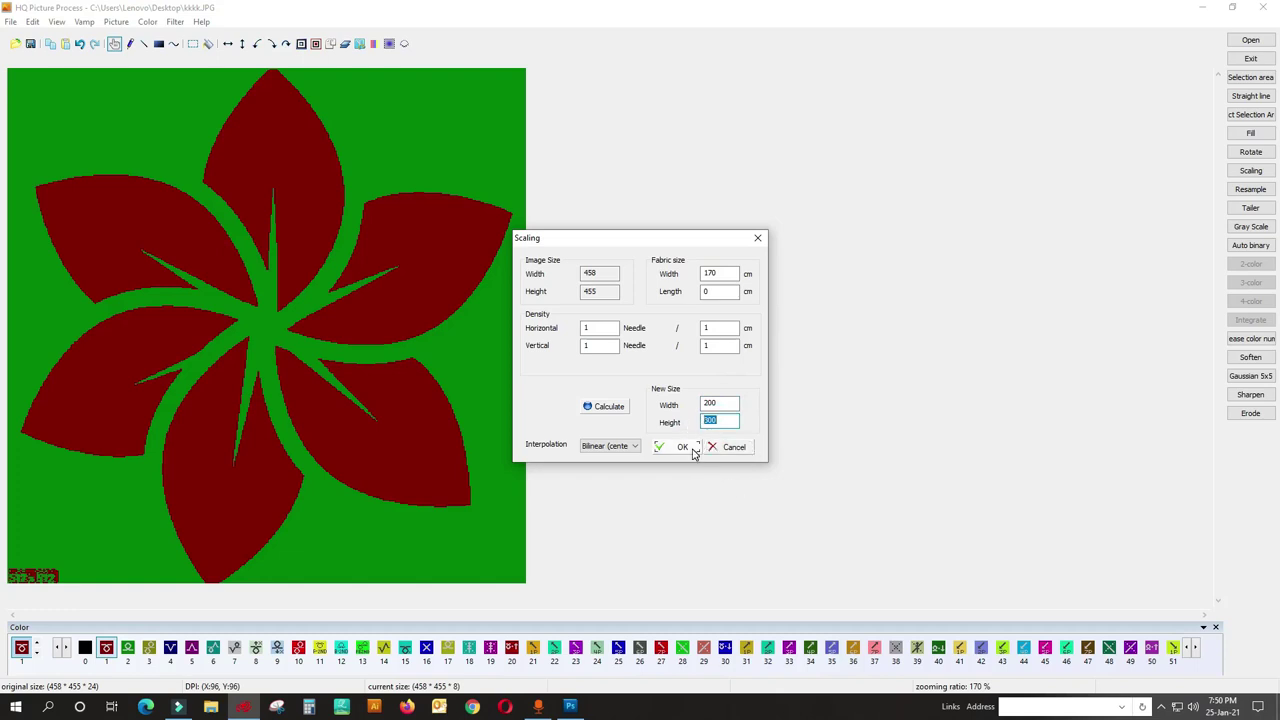
# Scale the flower image to 200 wide by 300 high and place it on the red knit body, aligned with the body's side edges.
pyautogui.click(690, 449)
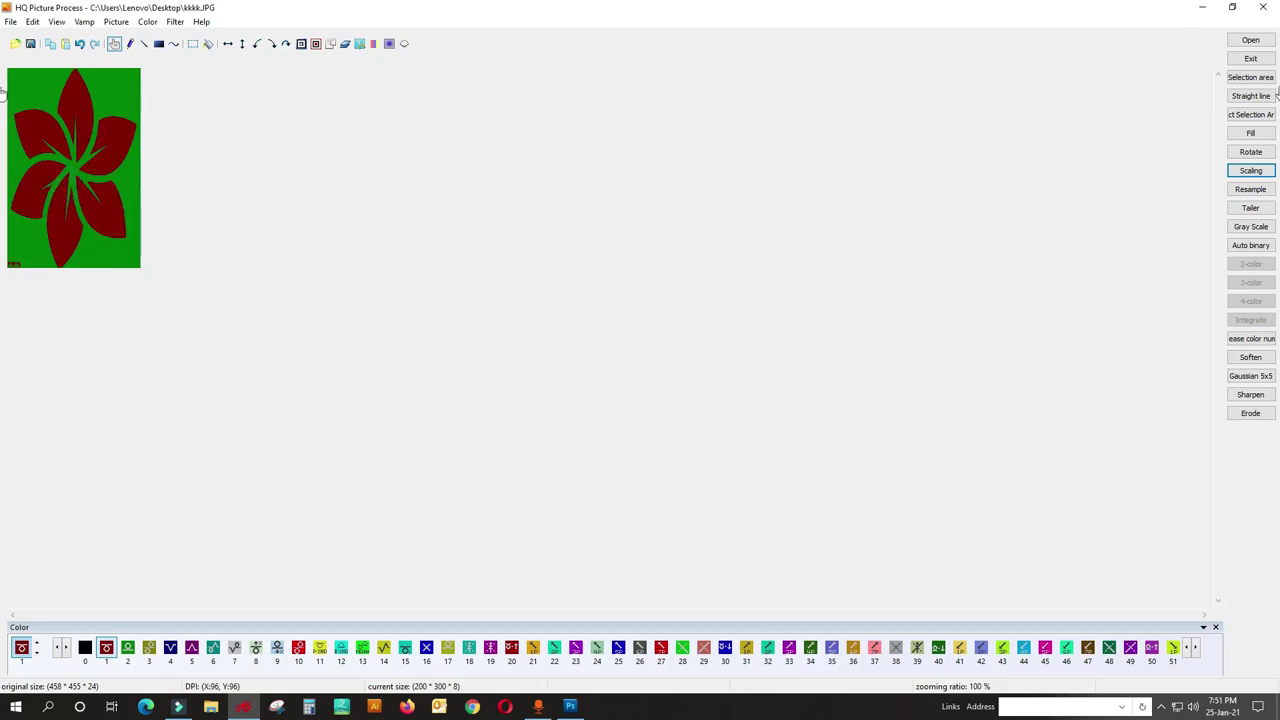
pyautogui.click(1258, 60)
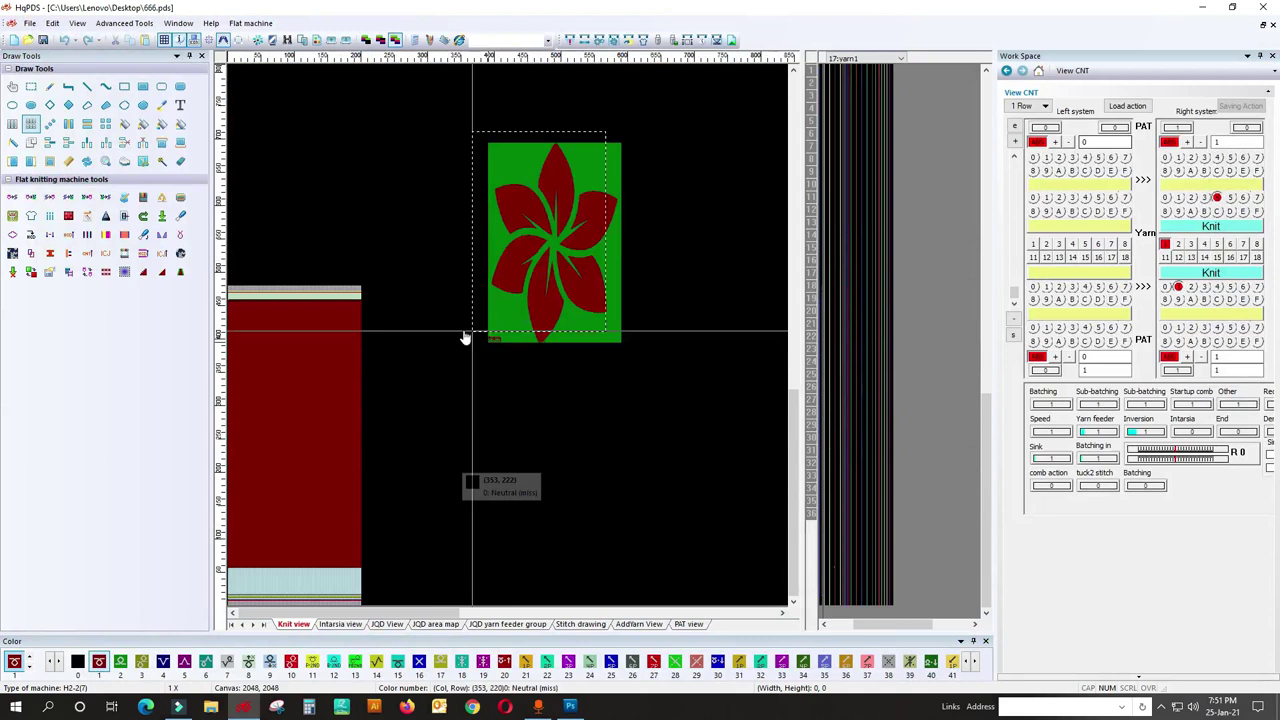
pyautogui.click(321, 510)
pyautogui.scroll(1, 321, 510)
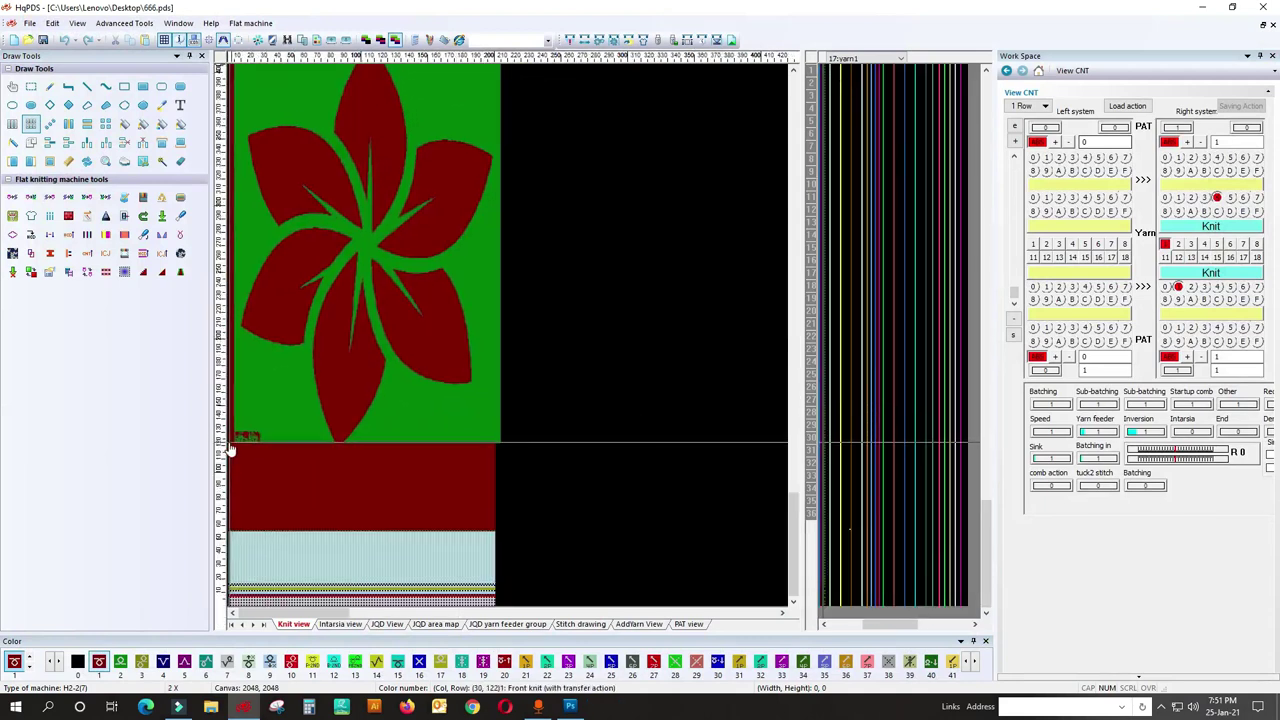
pyautogui.scroll(1, 229, 450)
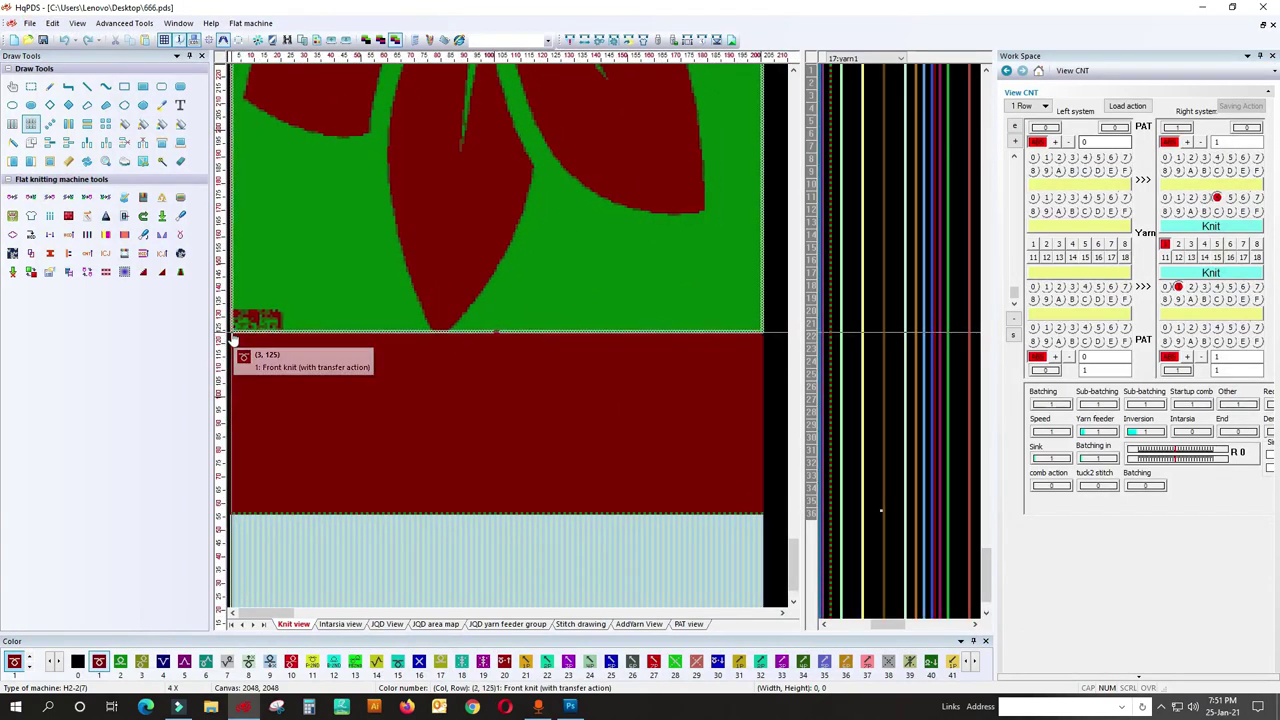
pyautogui.scroll(-2, 300, 434)
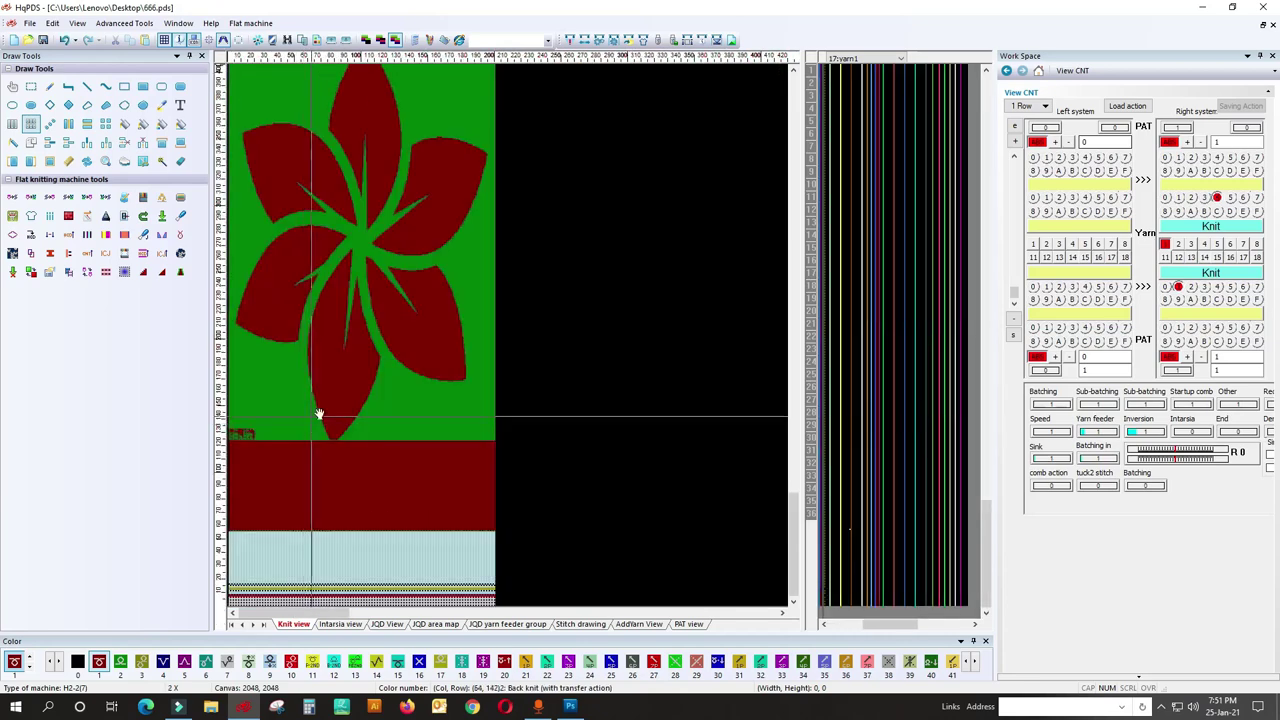
pyautogui.click(31, 86)
pyautogui.click(406, 314)
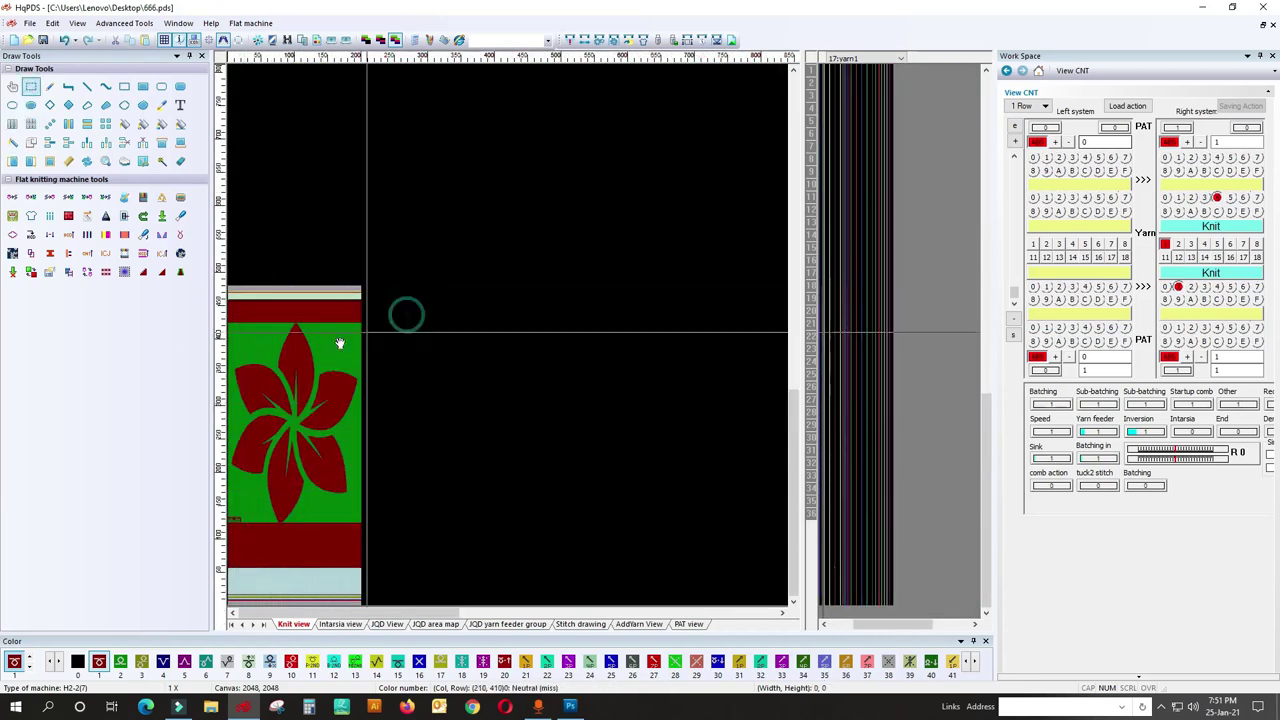
# Examine the placed flower motif and its stitch edges up close across the knit body.
pyautogui.scroll(3, 374, 340)
pyautogui.scroll(1, 391, 340)
pyautogui.moveTo(236, 161); pyautogui.dragTo(785, 321)
pyautogui.scroll(-1, 857, 341)
pyautogui.scroll(-1, 474, 340)
pyautogui.moveTo(857, 341)
pyautogui.mouseDown()
pyautogui.moveTo(474, 340)
pyautogui.moveTo(646, 346)
pyautogui.moveTo(574, 300)
pyautogui.moveTo(585, 253)
pyautogui.moveTo(543, 477)
pyautogui.mouseUp()
pyautogui.scroll(2, 646, 346)
pyautogui.click(617, 263)
pyautogui.scroll(-1, 507, 433)
pyautogui.scroll(-3, 511, 340)
pyautogui.moveTo(507, 433); pyautogui.dragTo(520, 329)
pyautogui.scroll(3, 509, 540)
pyautogui.scroll(-4, 437, 359)
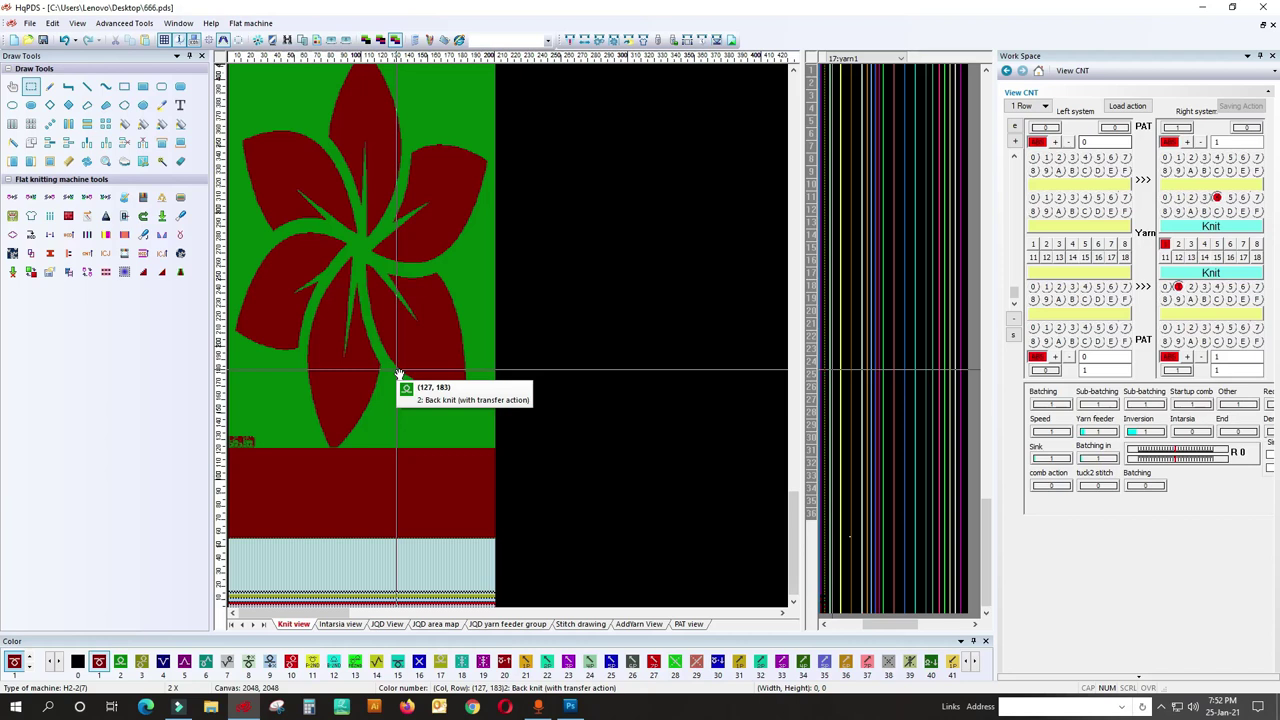
# Undo the flower placement on the knit body and minimize the open windows to reach the desktop.
pyautogui.click(63, 40)
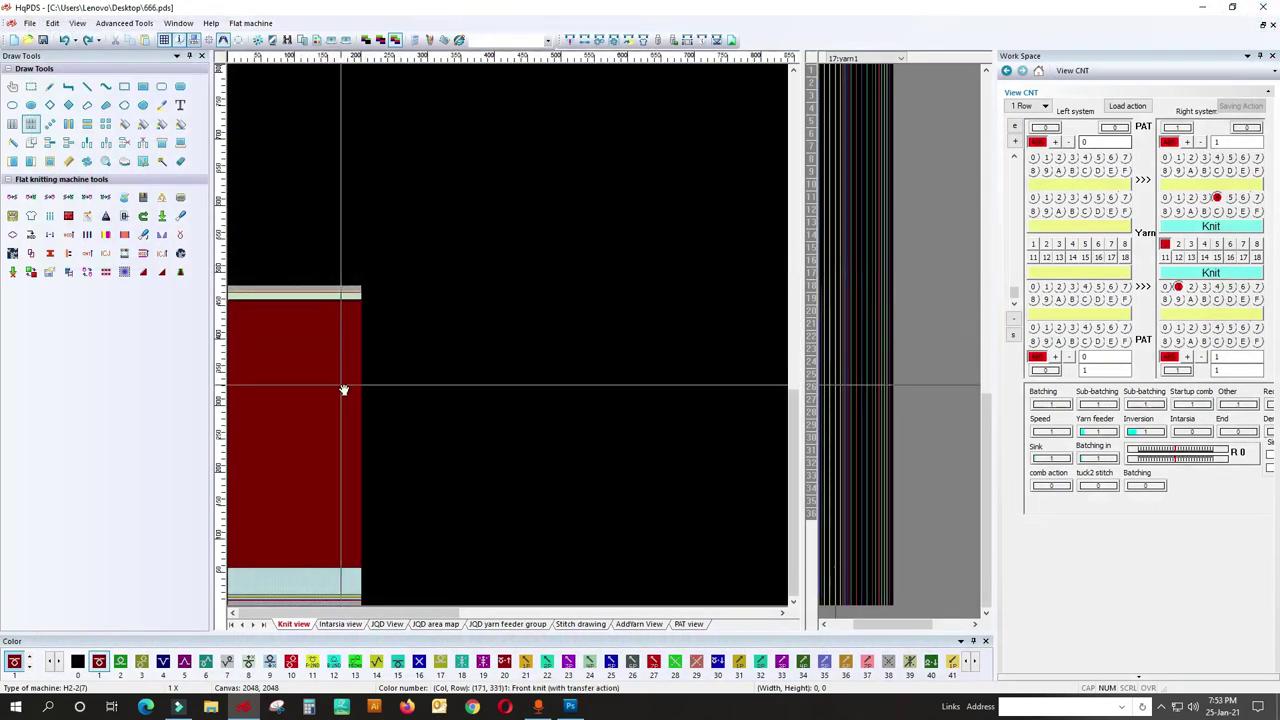
pyautogui.click(318, 44)
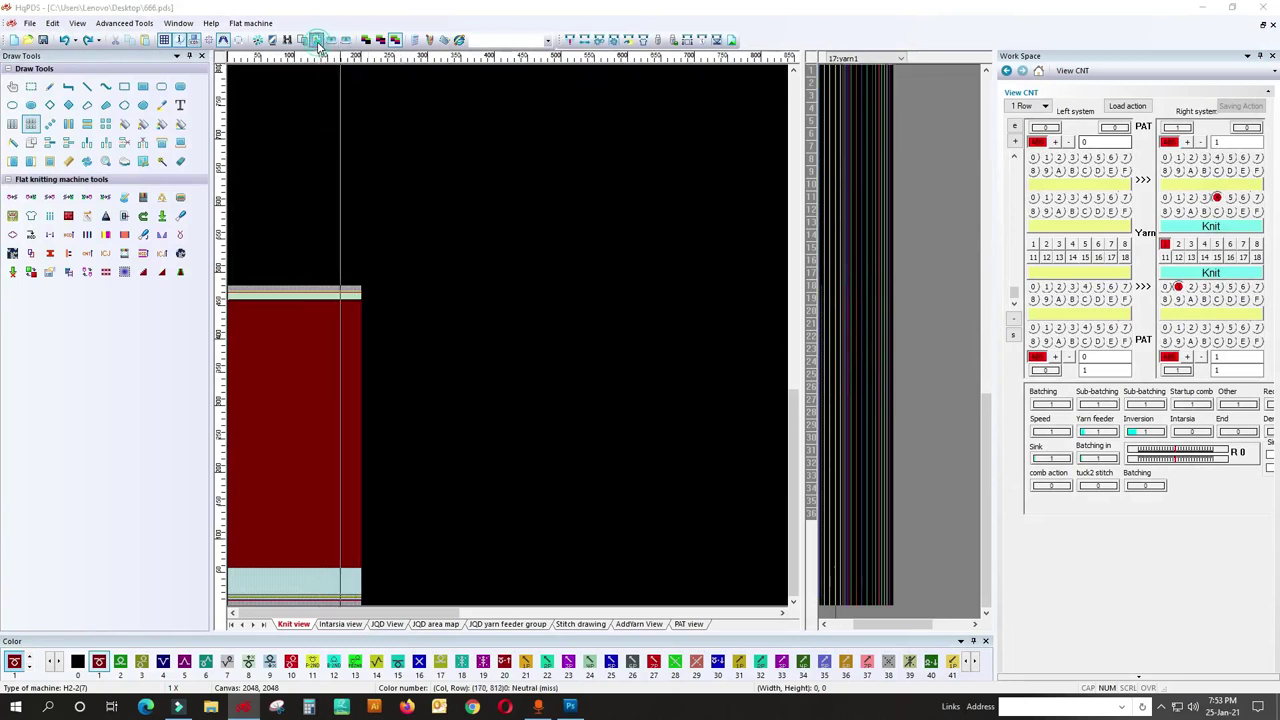
pyautogui.click(1202, 7)
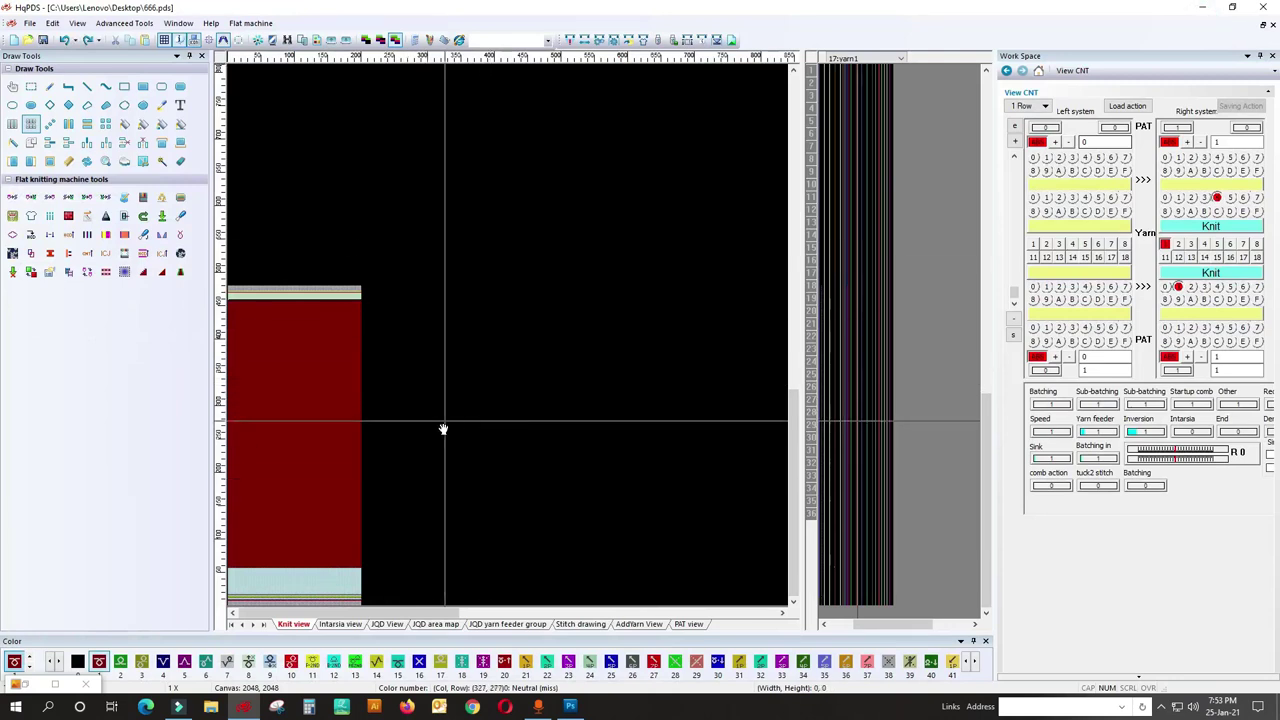
pyautogui.click(1202, 7)
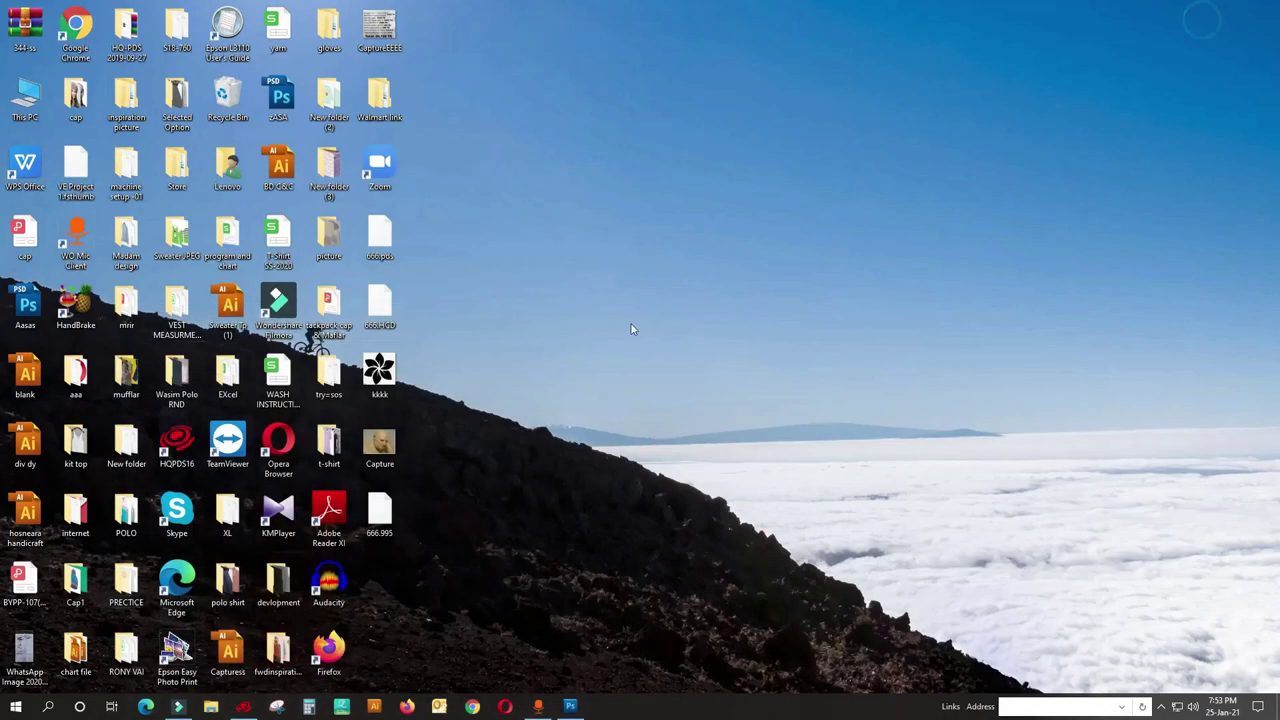
# Check the file properties of the kkkk image on the desktop and close them.
pyautogui.rightClick(381, 378)
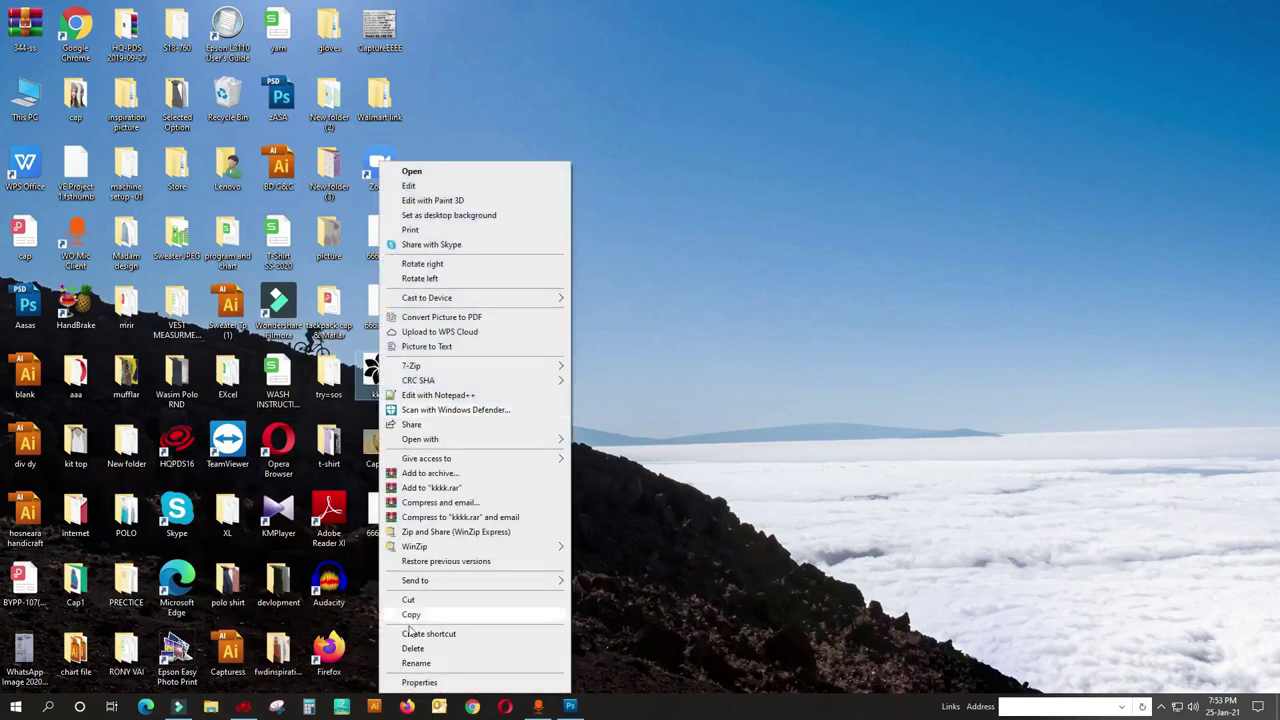
pyautogui.click(420, 682)
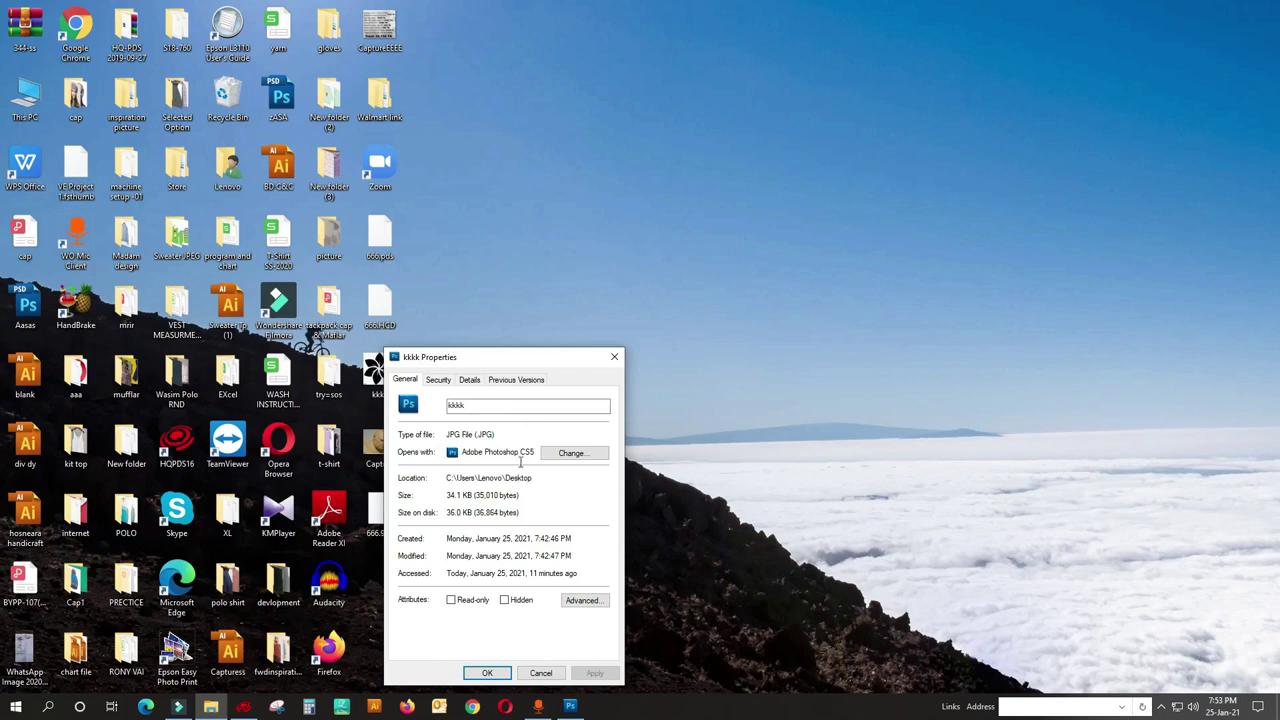
pyautogui.press('Escape')
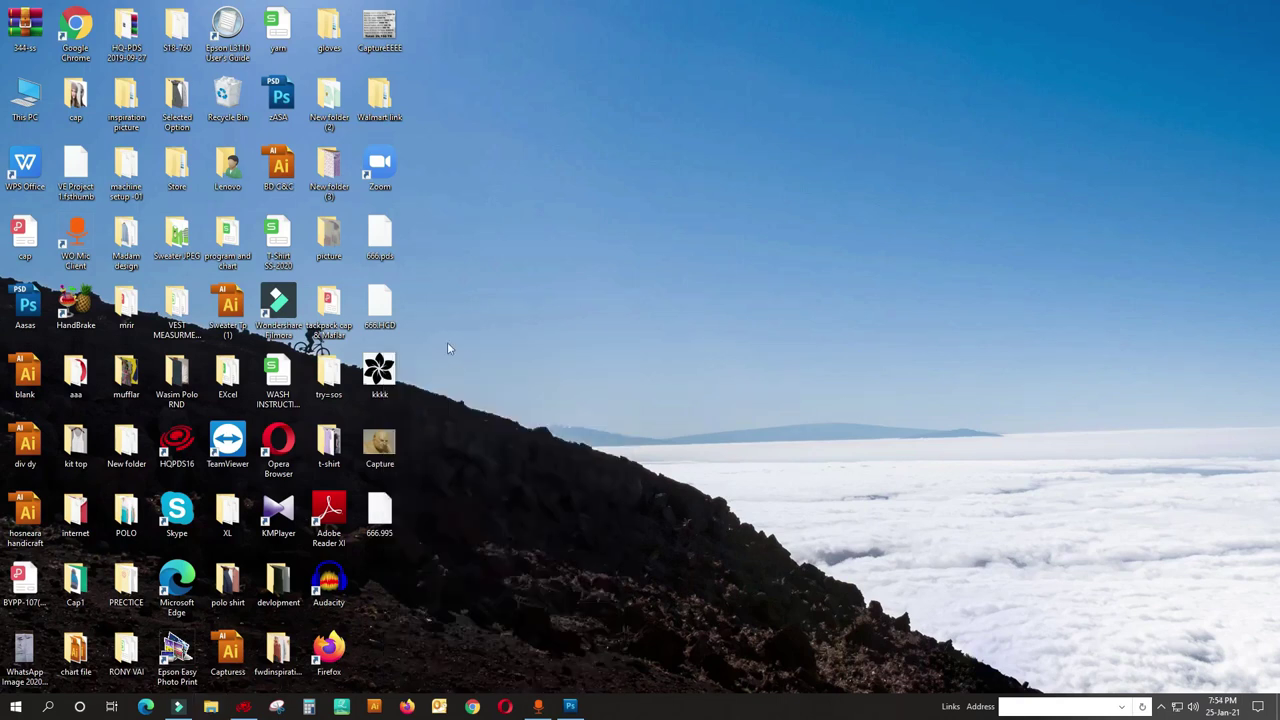
# Open the kkkk image in Photoshop and save it to the Desktop as a 24-bit Windows BMP named kkkkllll.
pyautogui.doubleClick(379, 372)
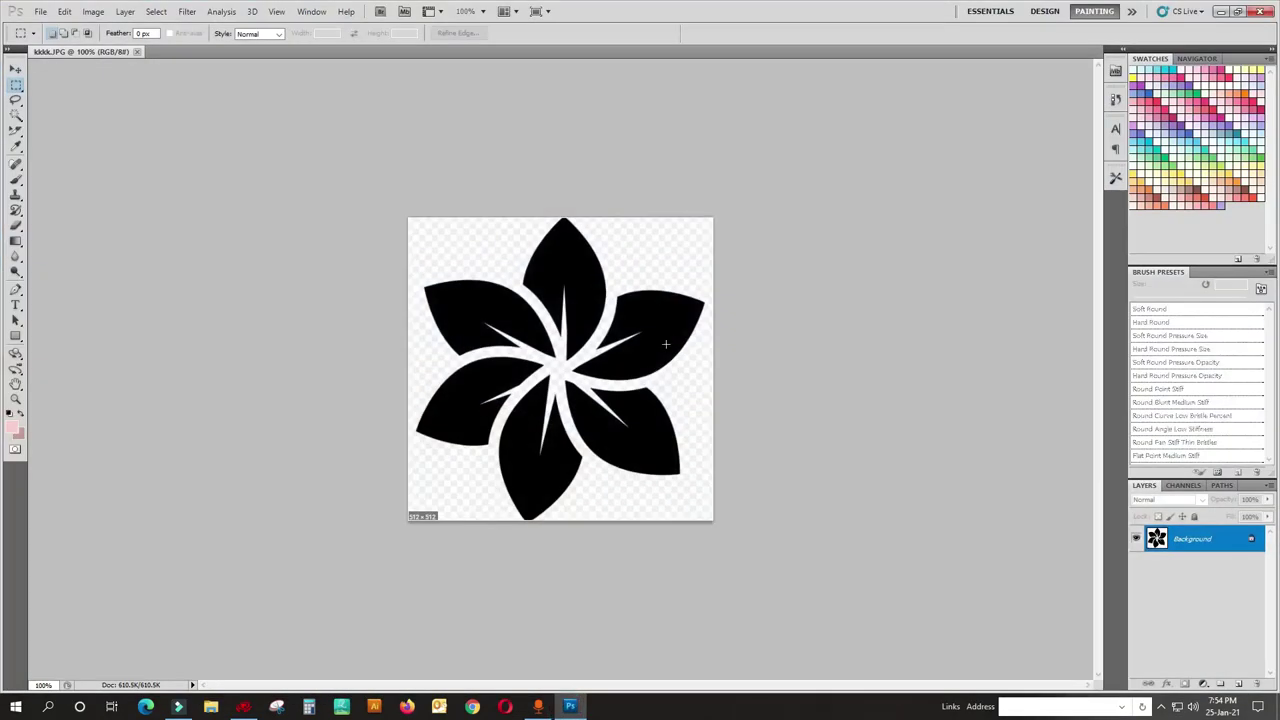
pyautogui.click(41, 12)
pyautogui.click(80, 201)
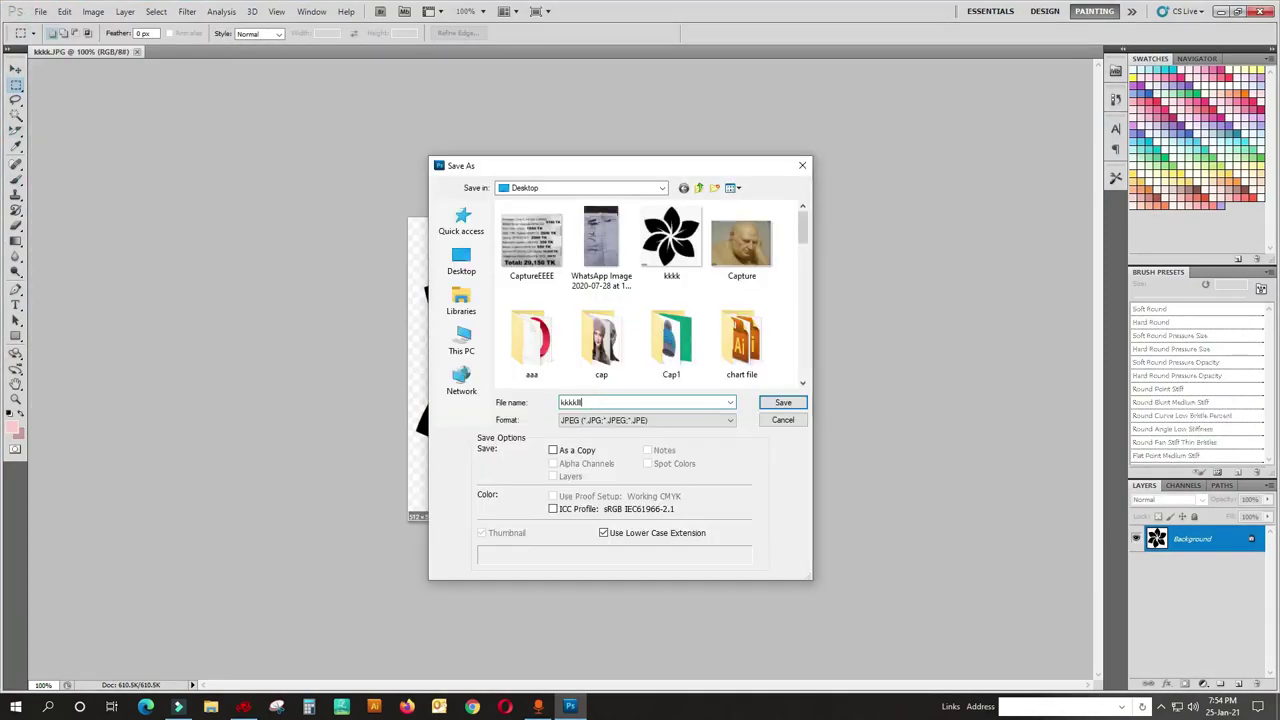
pyautogui.click(617, 424)
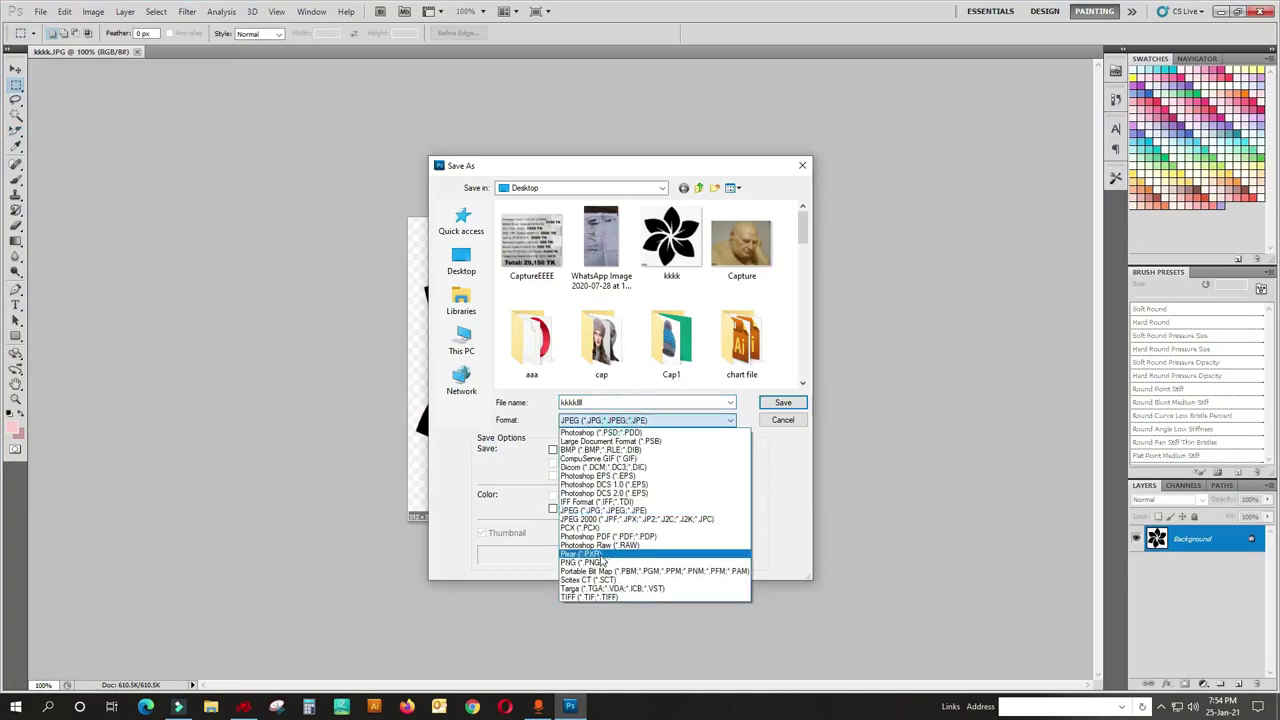
pyautogui.click(585, 449)
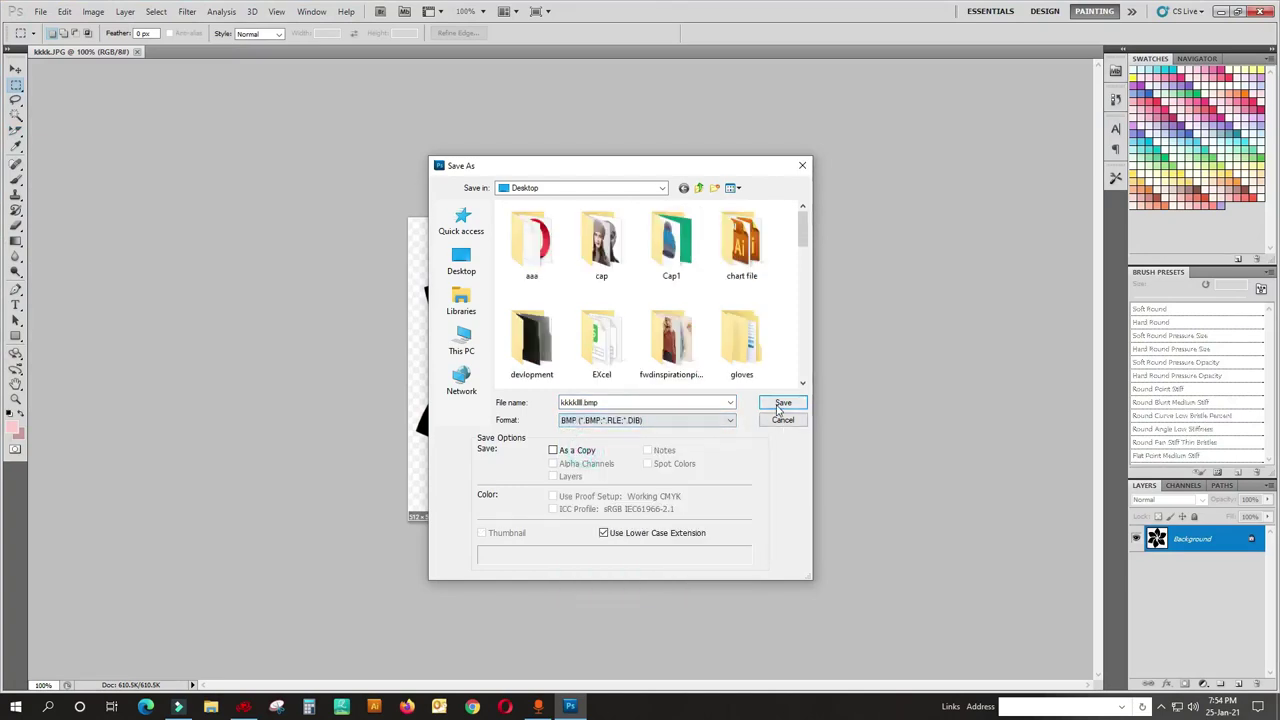
pyautogui.click(461, 300)
pyautogui.click(461, 262)
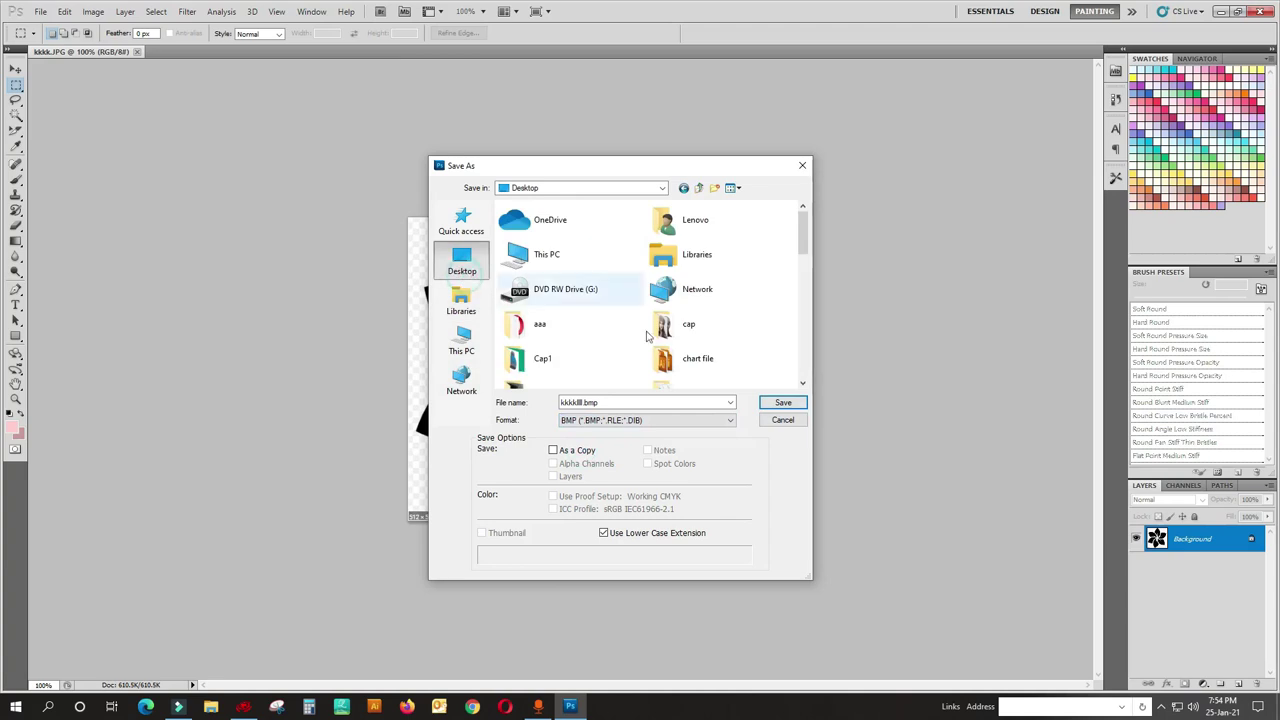
pyautogui.click(783, 403)
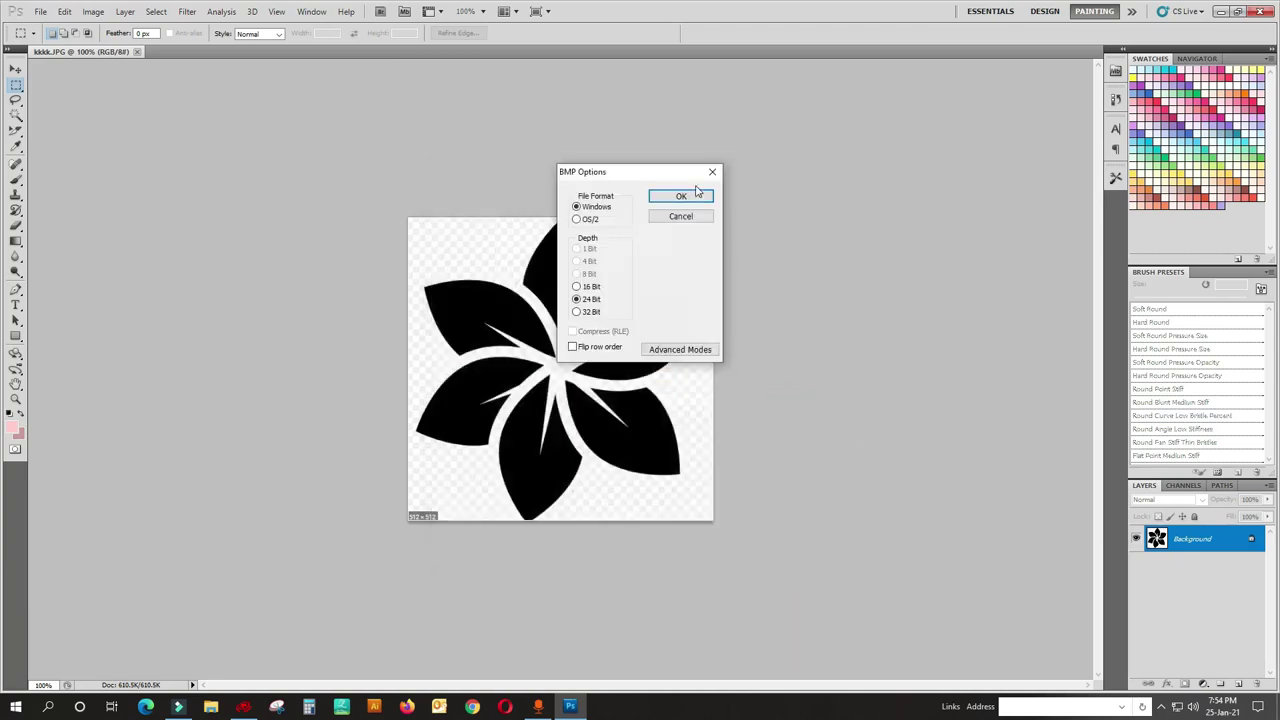
pyautogui.click(694, 194)
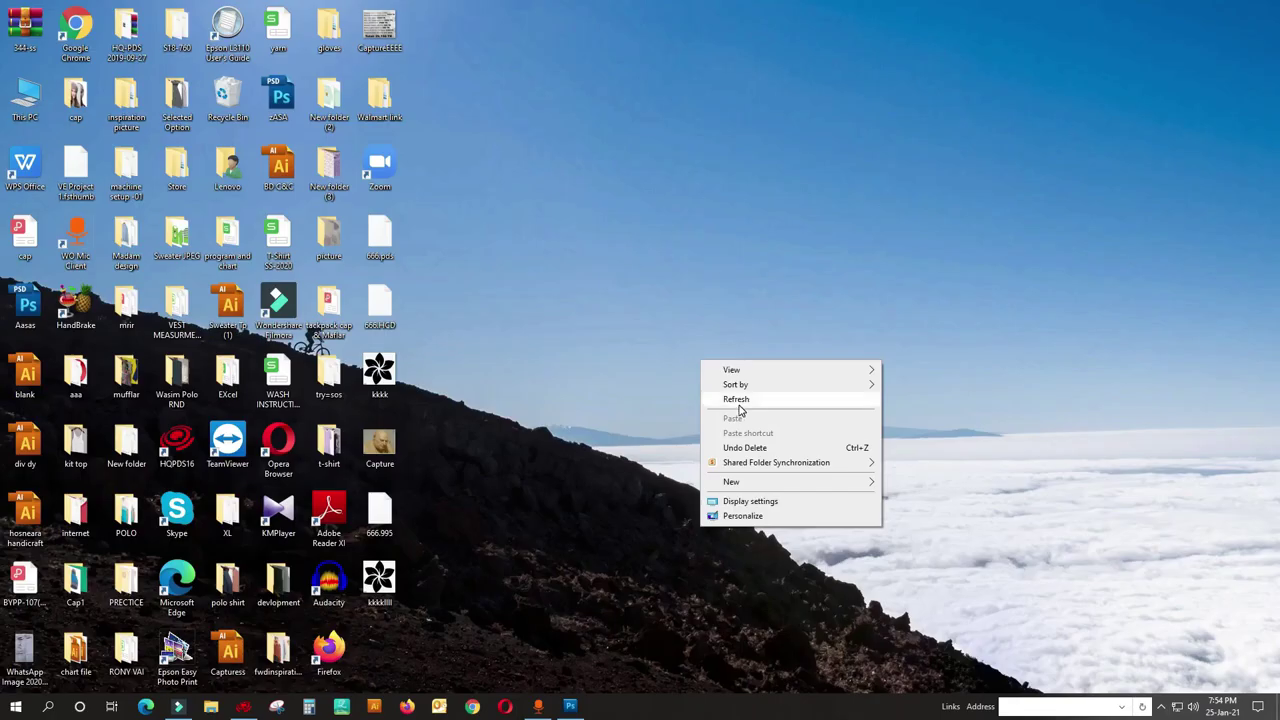
# Refresh the desktop and compare the new BMP flower file with the original kkkk image.
pyautogui.click(738, 404)
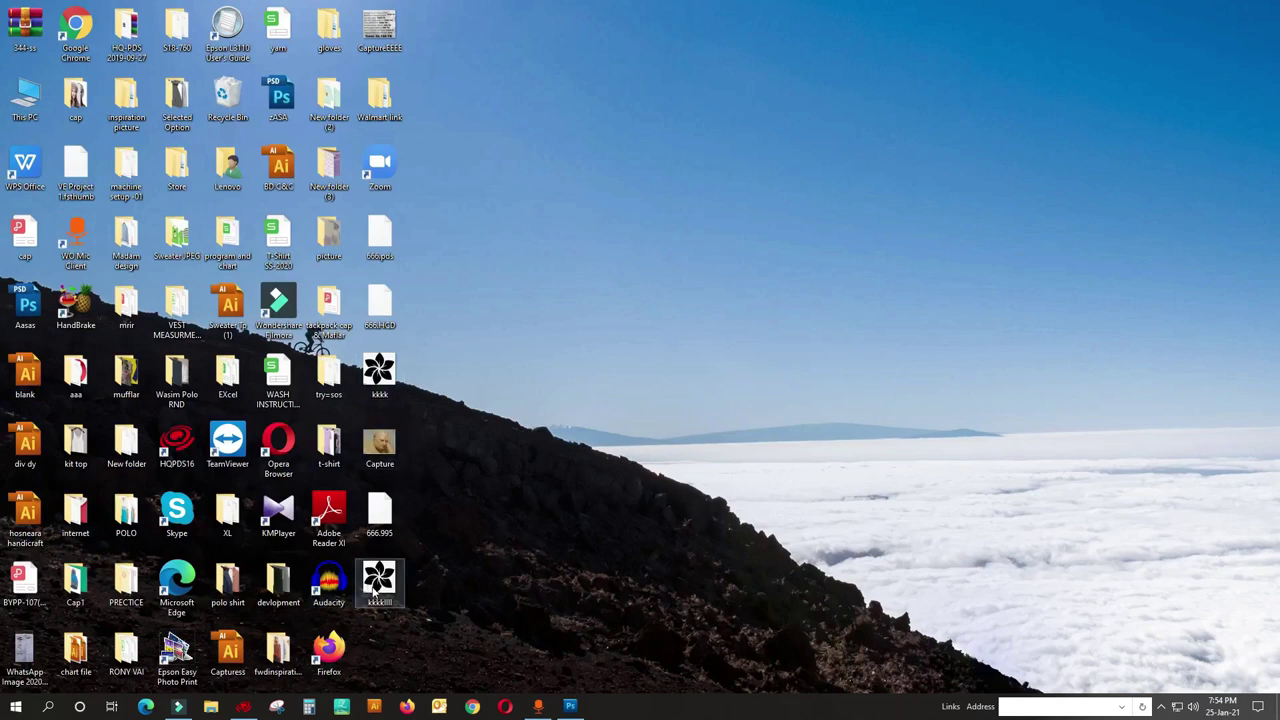
pyautogui.moveTo(379, 591); pyautogui.dragTo(413, 573)
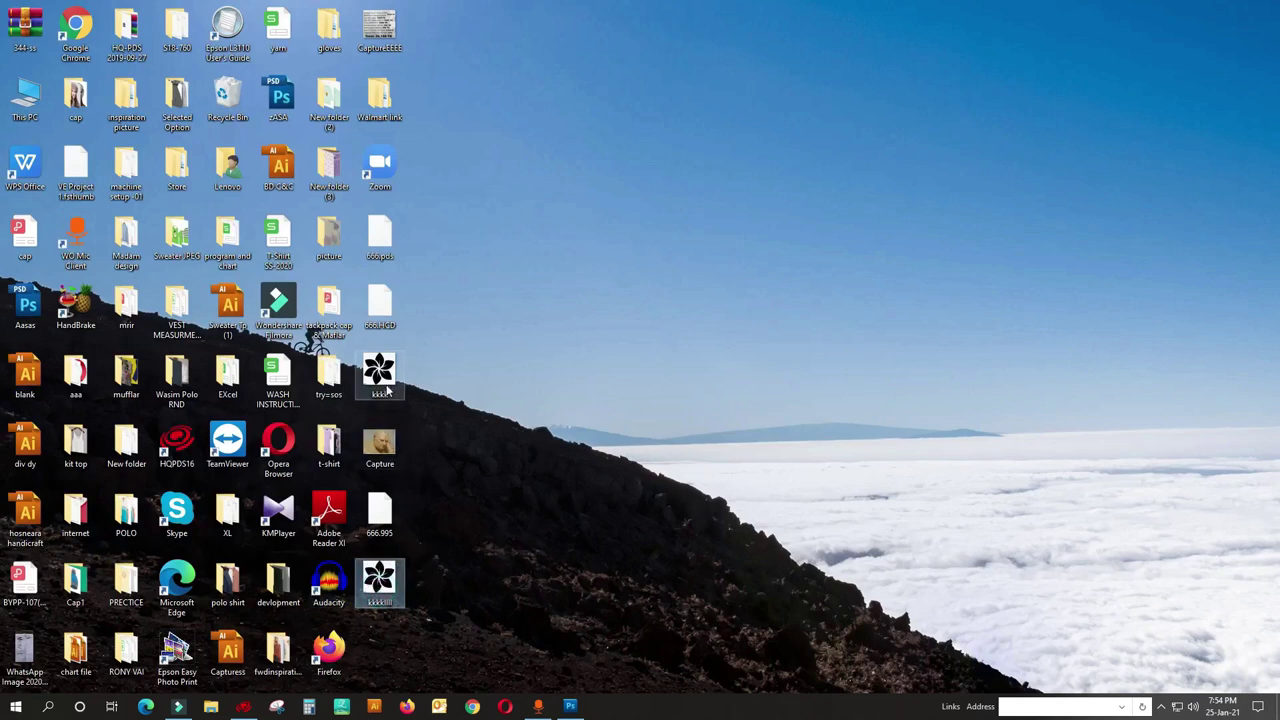
pyautogui.click(385, 383)
pyautogui.rightClick(674, 347)
pyautogui.click(706, 381)
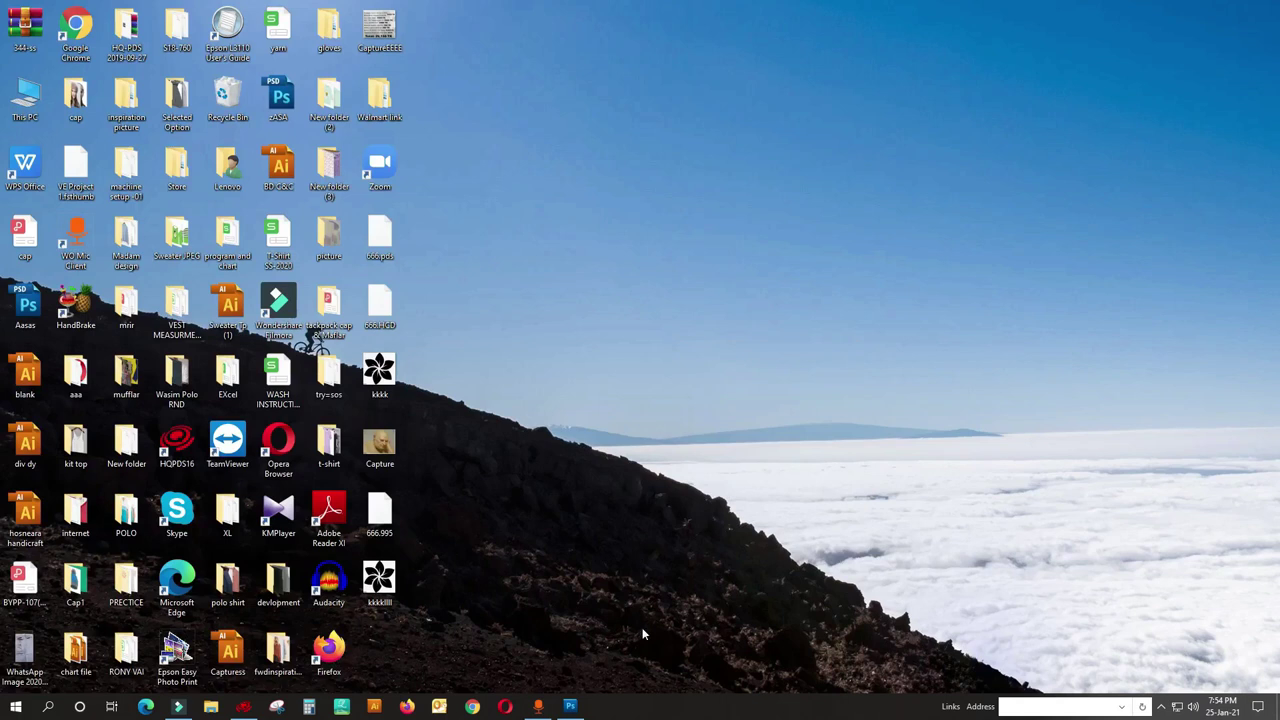
pyautogui.rightClick(683, 399)
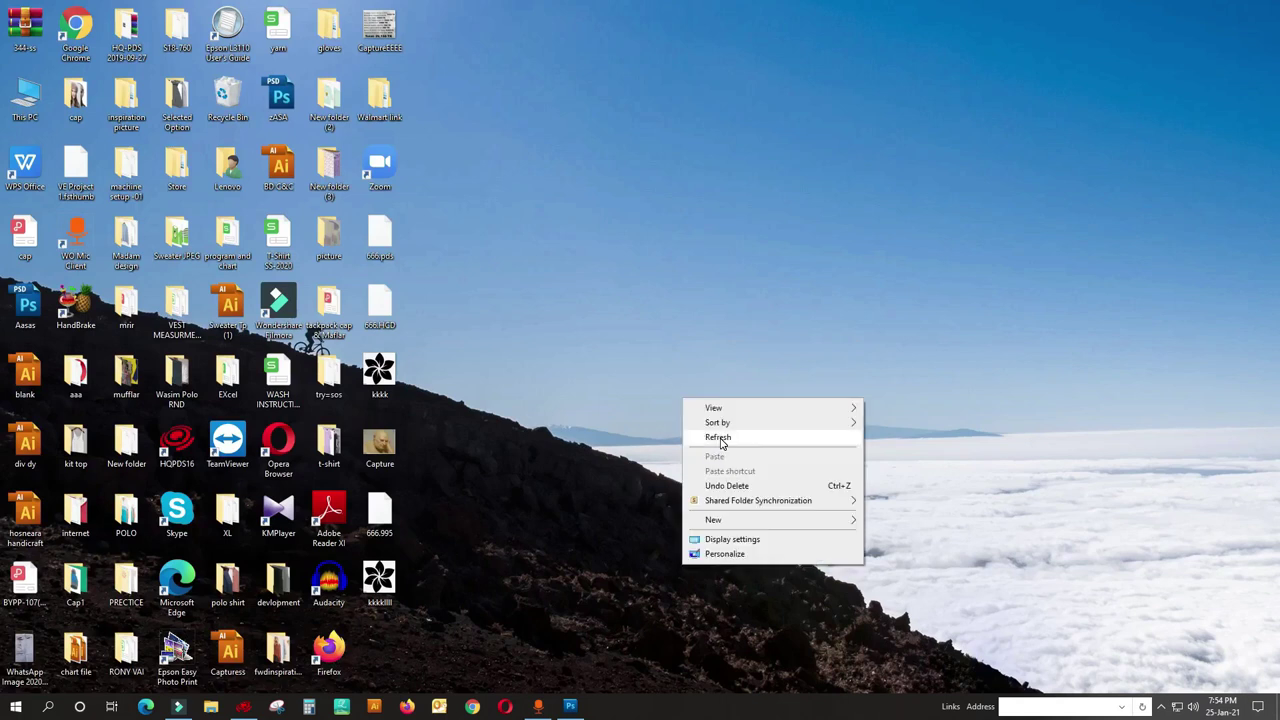
pyautogui.click(720, 439)
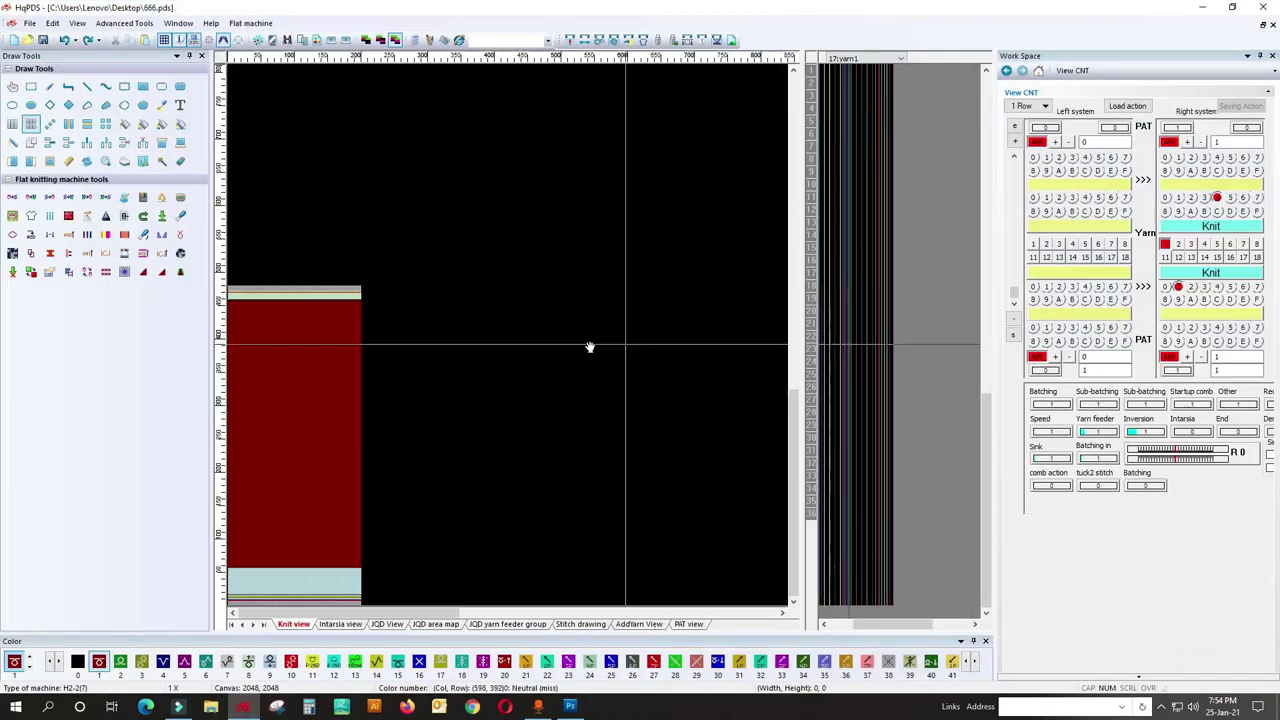
# In HqPDS, open the bitmap file import from the knit canvas's Module commands.
pyautogui.click(32, 130)
pyautogui.scroll(3, 386, 340)
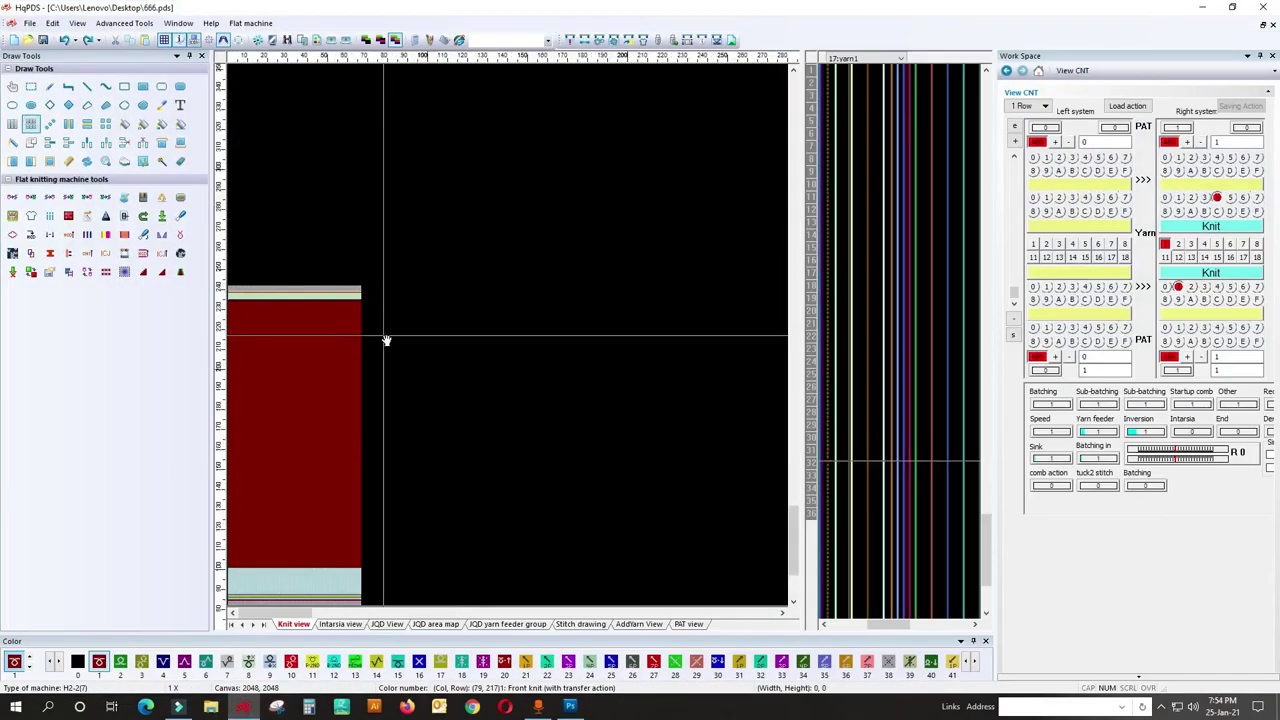
pyautogui.scroll(-3, 407, 337)
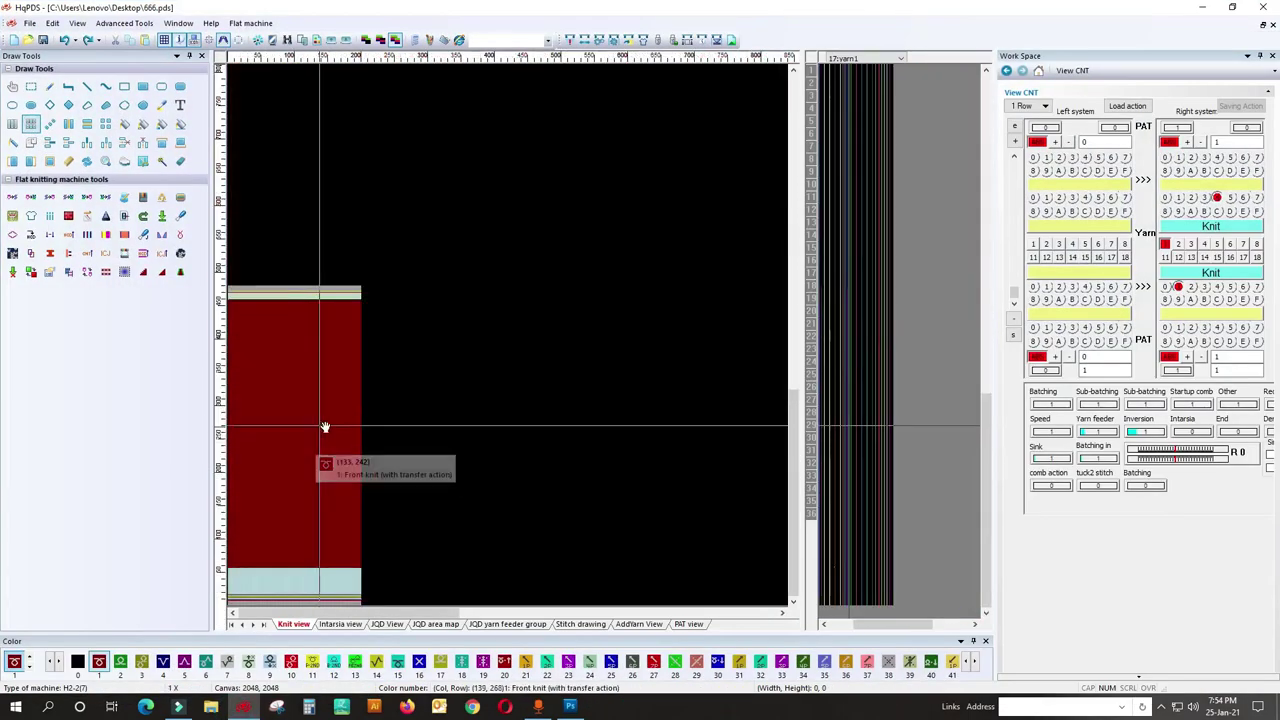
pyautogui.rightClick(413, 195)
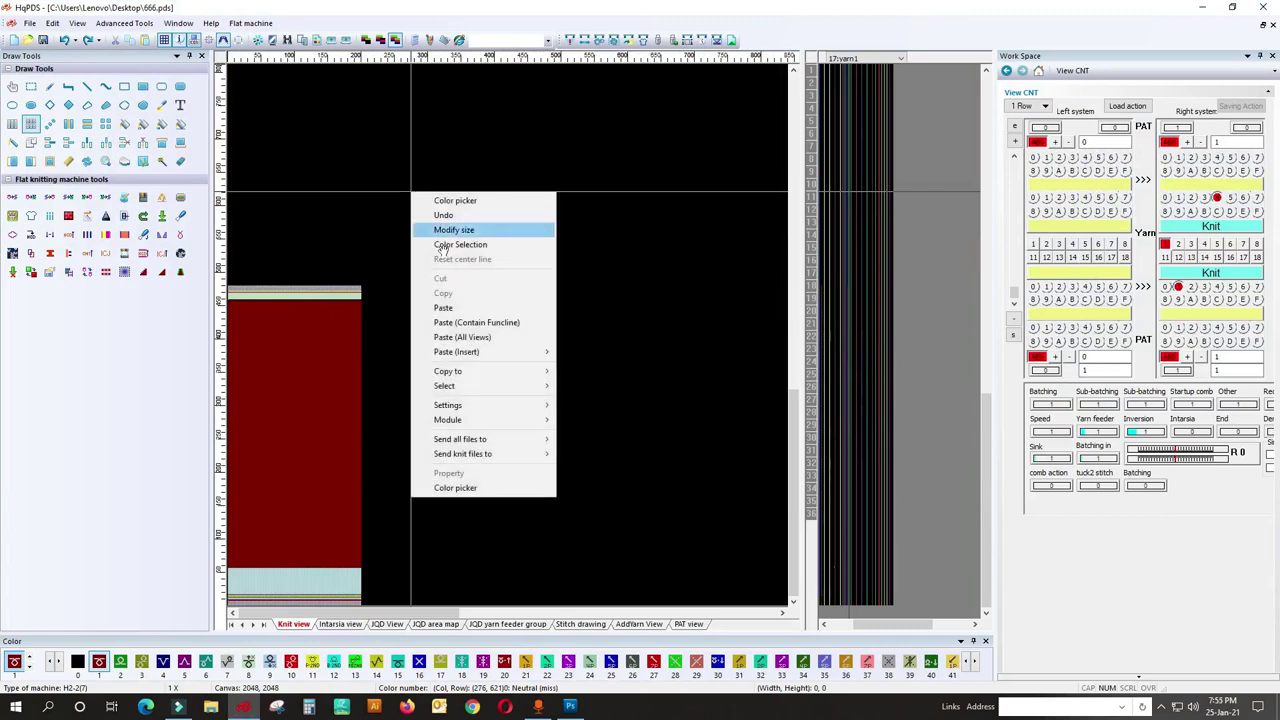
pyautogui.moveTo(449, 421)
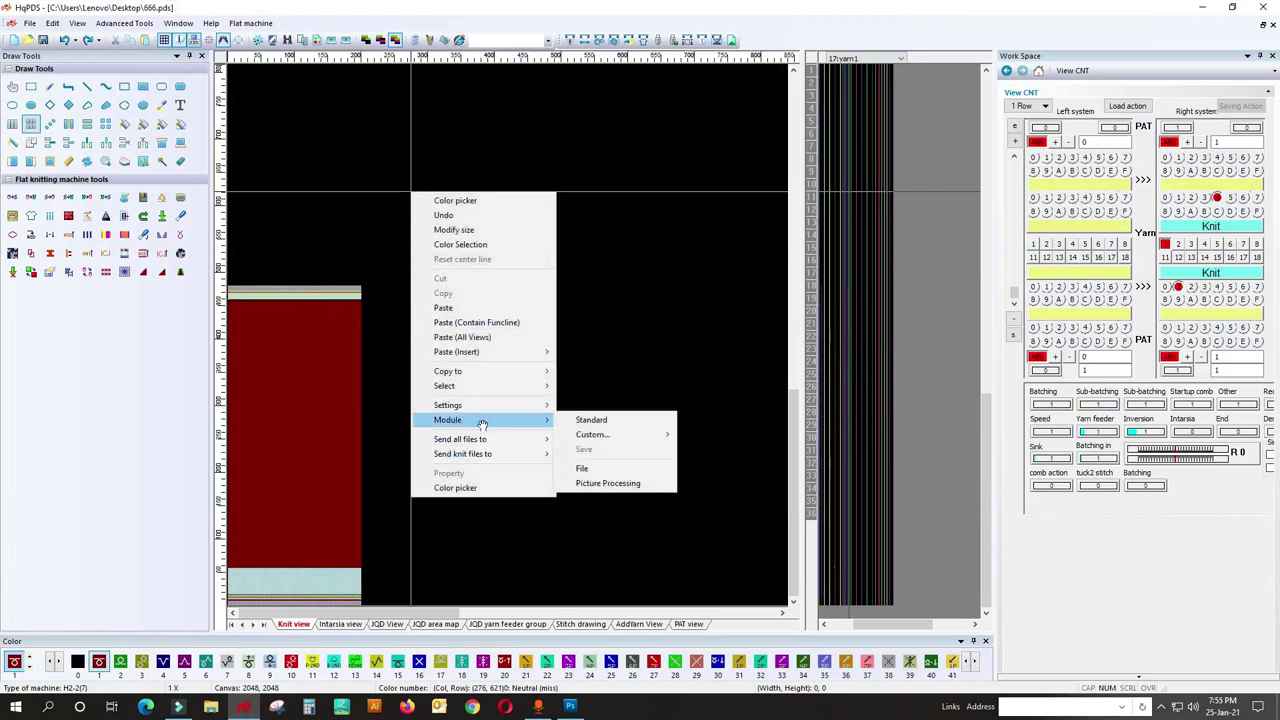
pyautogui.click(599, 470)
# Filter the Desktop files to Image file (*.JPG;*.JPEG), preview the kkkkl image and close the import dialog.
pyautogui.scroll(-3, 680, 459)
pyautogui.click(630, 549)
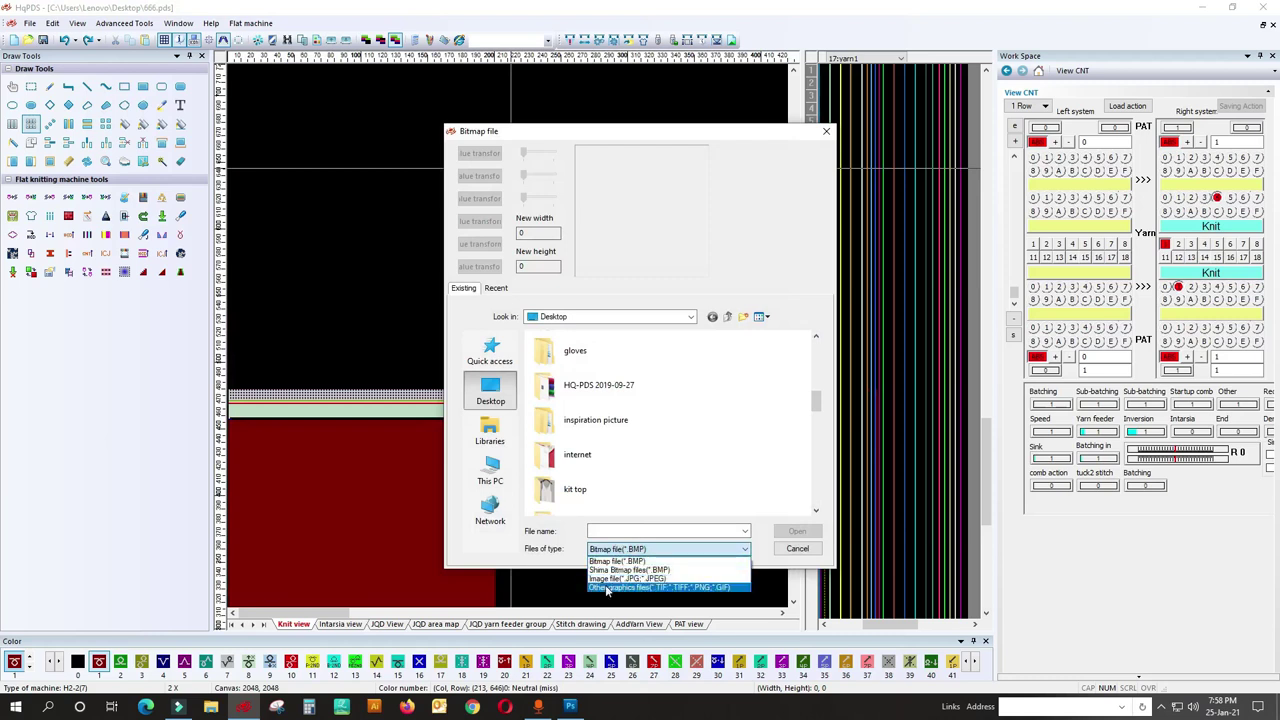
pyautogui.click(620, 580)
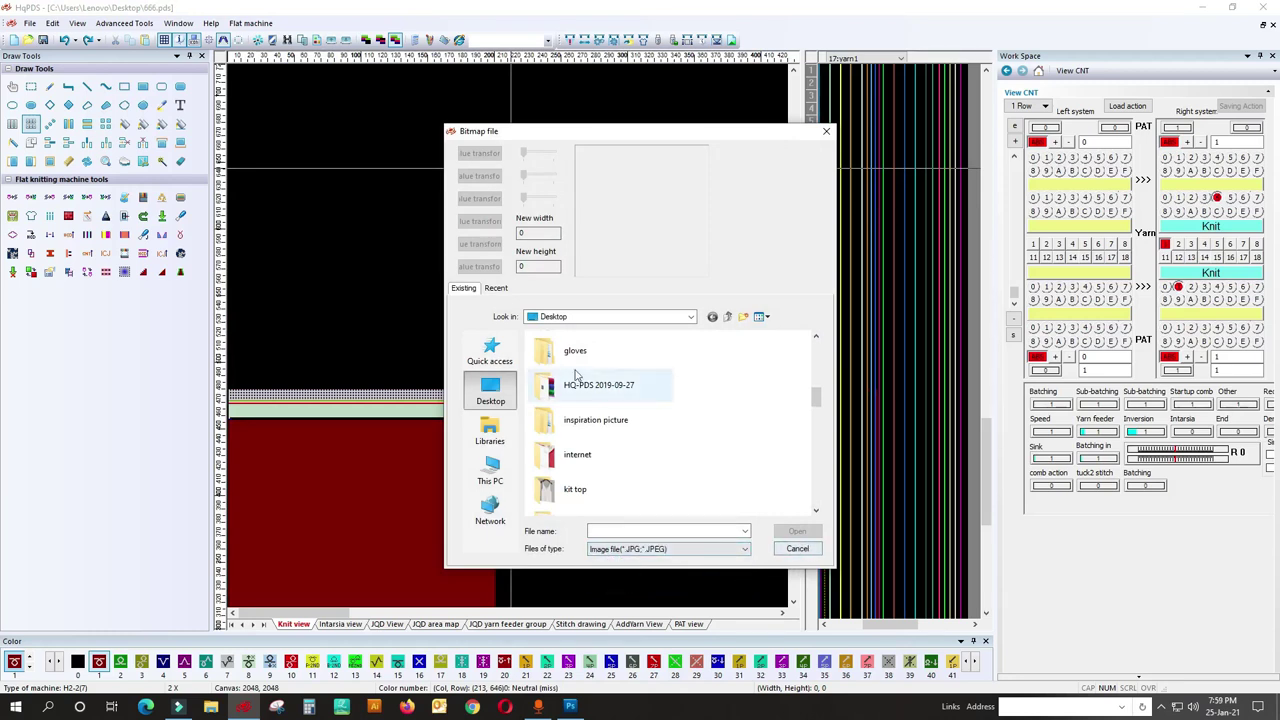
pyautogui.scroll(-5, 660, 437)
pyautogui.click(585, 500)
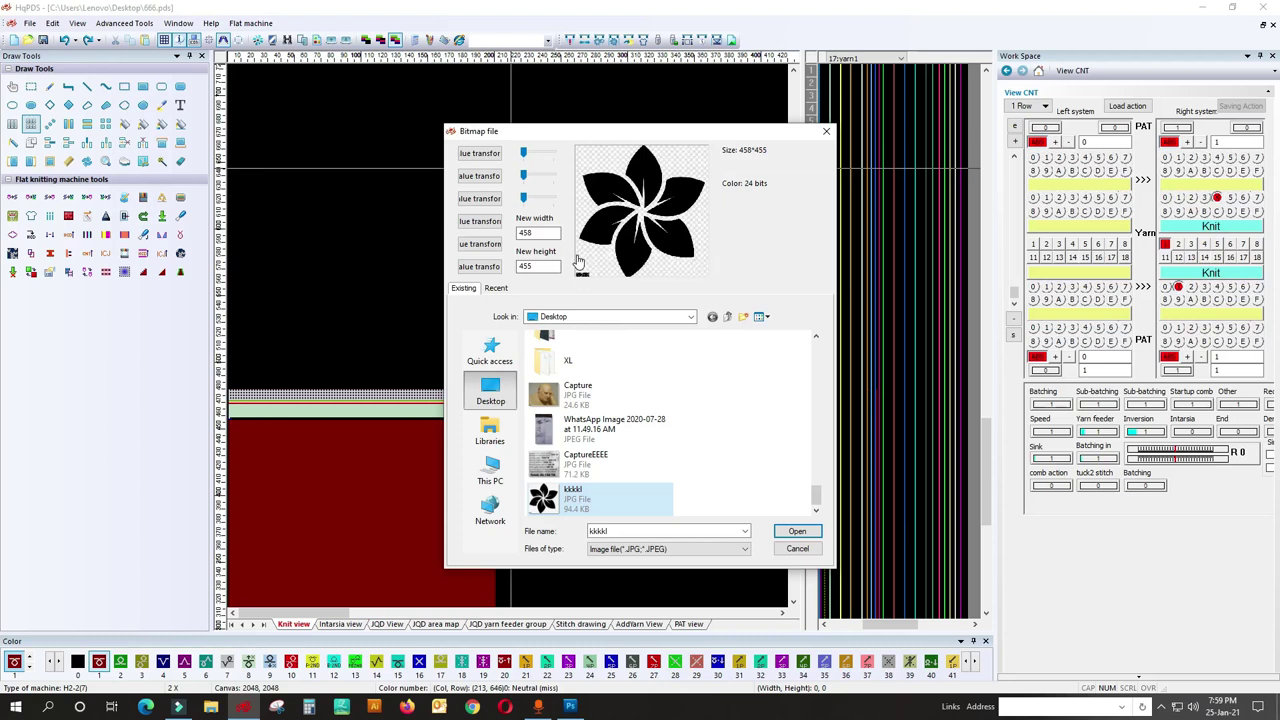
pyautogui.click(594, 157)
pyautogui.click(826, 131)
# Switch to Photoshop and start saving the open flower image under BMP format.
pyautogui.click(570, 706)
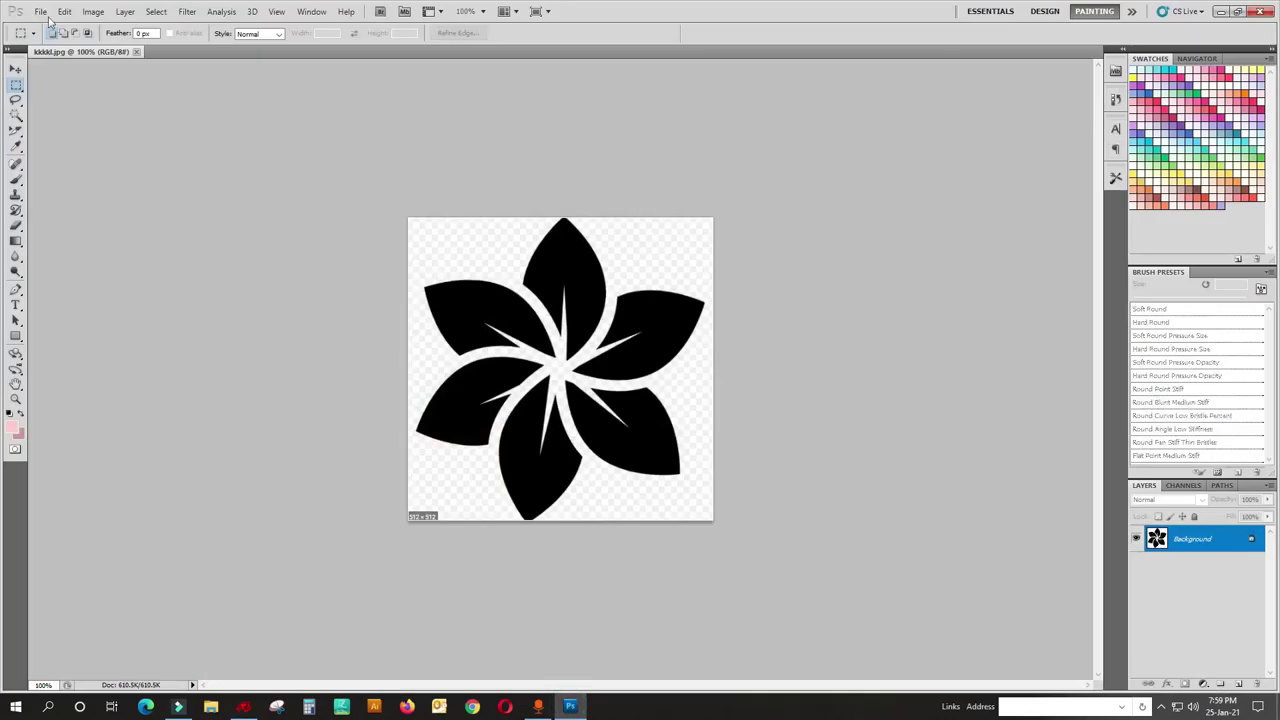
pyautogui.click(40, 11)
pyautogui.click(75, 214)
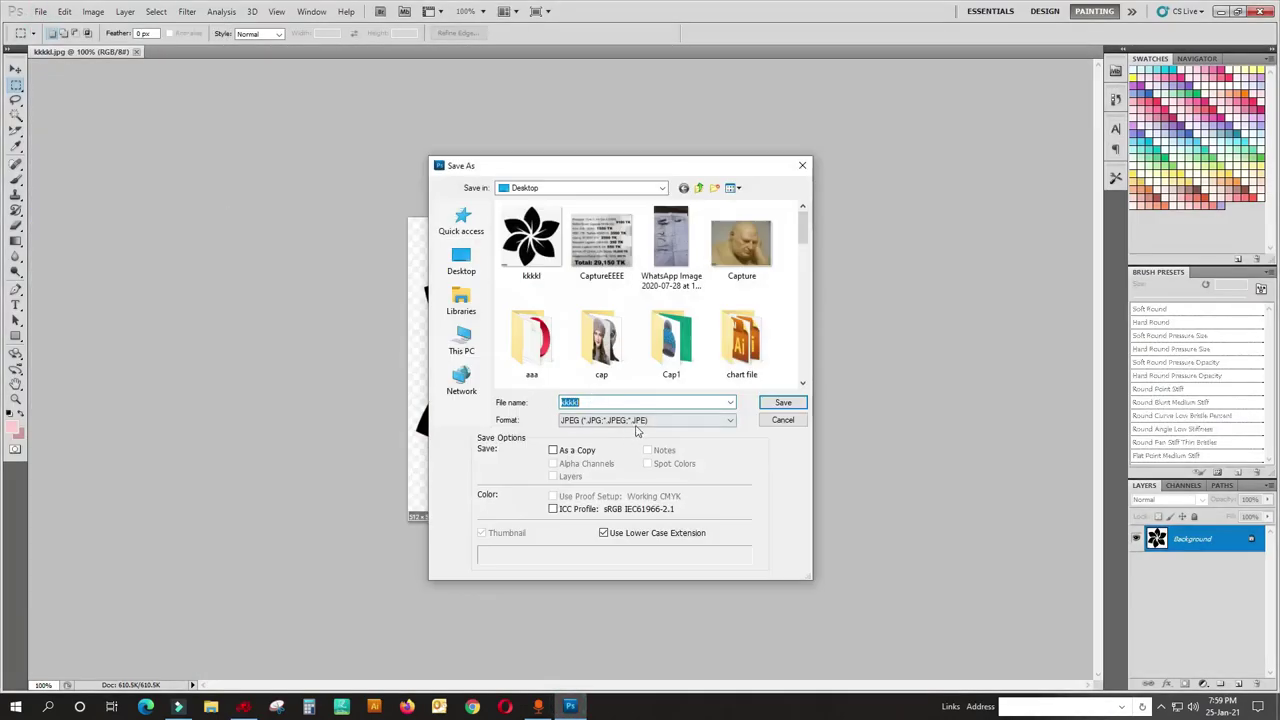
pyautogui.click(640, 420)
pyautogui.click(605, 443)
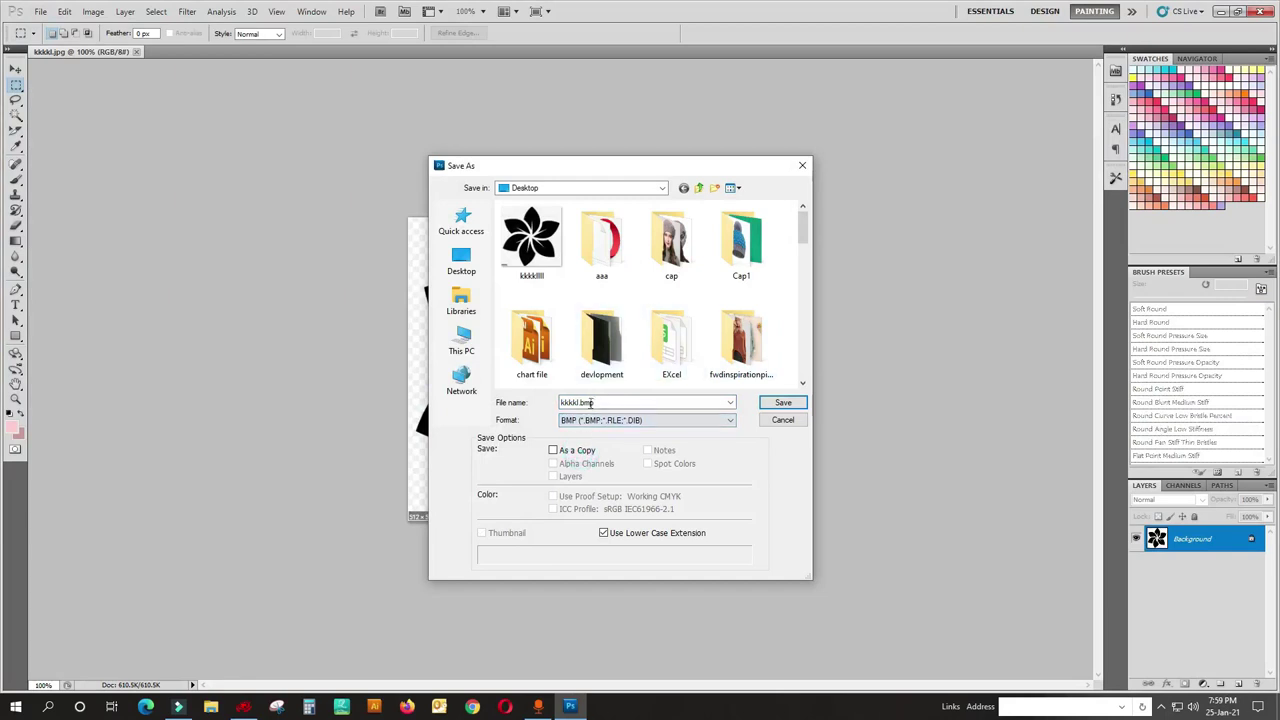
# Name the file kkkkjjjj and save it to the Desktop as a 24-bit Windows BMP.
pyautogui.click(620, 400)
pyautogui.click(620, 399)
pyautogui.click(618, 402)
pyautogui.click(596, 402)
pyautogui.press('BackSpace')
pyautogui.press('BackSpace')
pyautogui.press('BackSpace')
pyautogui.press('BackSpace')
pyautogui.press('BackSpace')
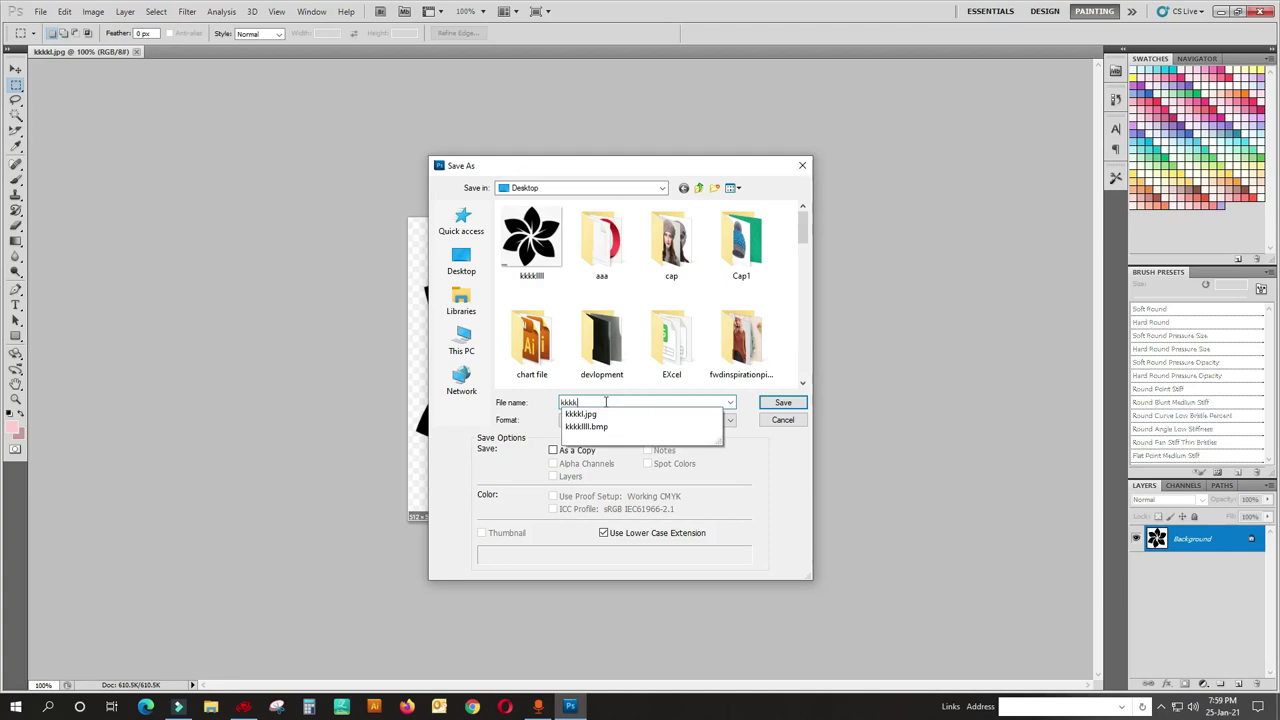
pyautogui.write('jj.bmp')
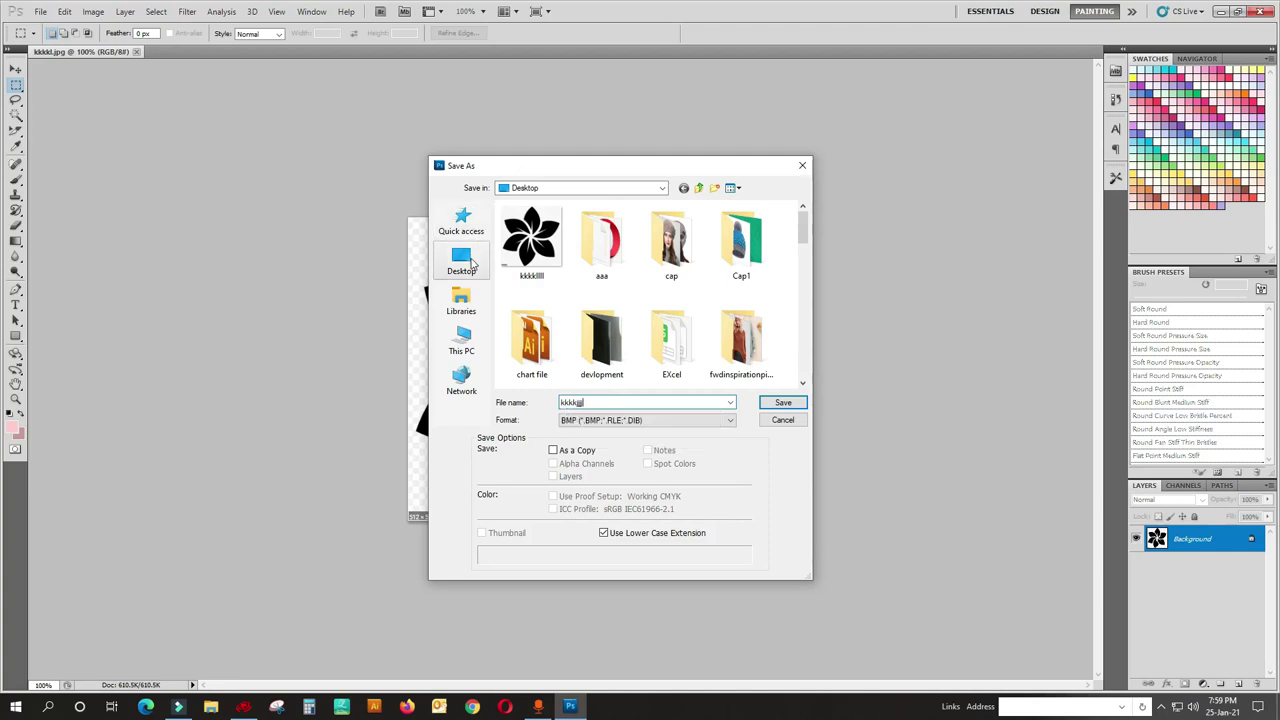
pyautogui.click(461, 262)
pyautogui.click(783, 402)
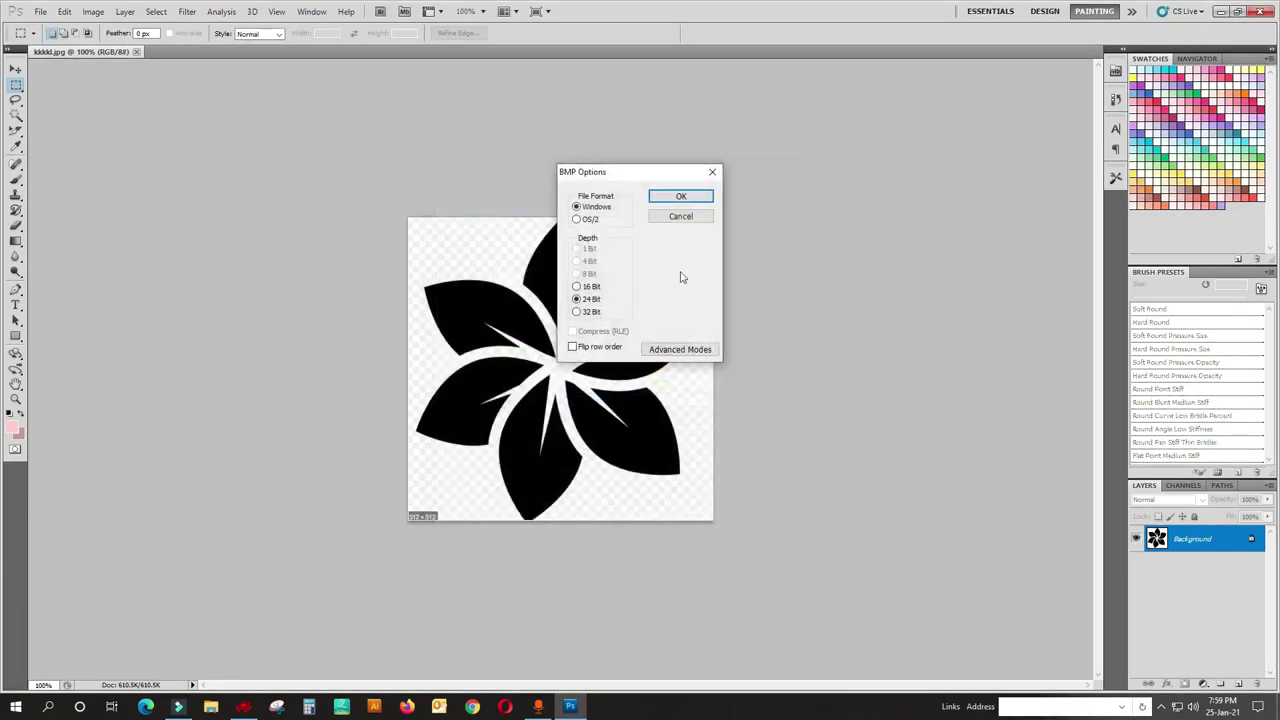
pyautogui.click(680, 197)
# Return to HqPDS and open the bitmap file import from the knit canvas's Module commands.
pyautogui.click(1219, 12)
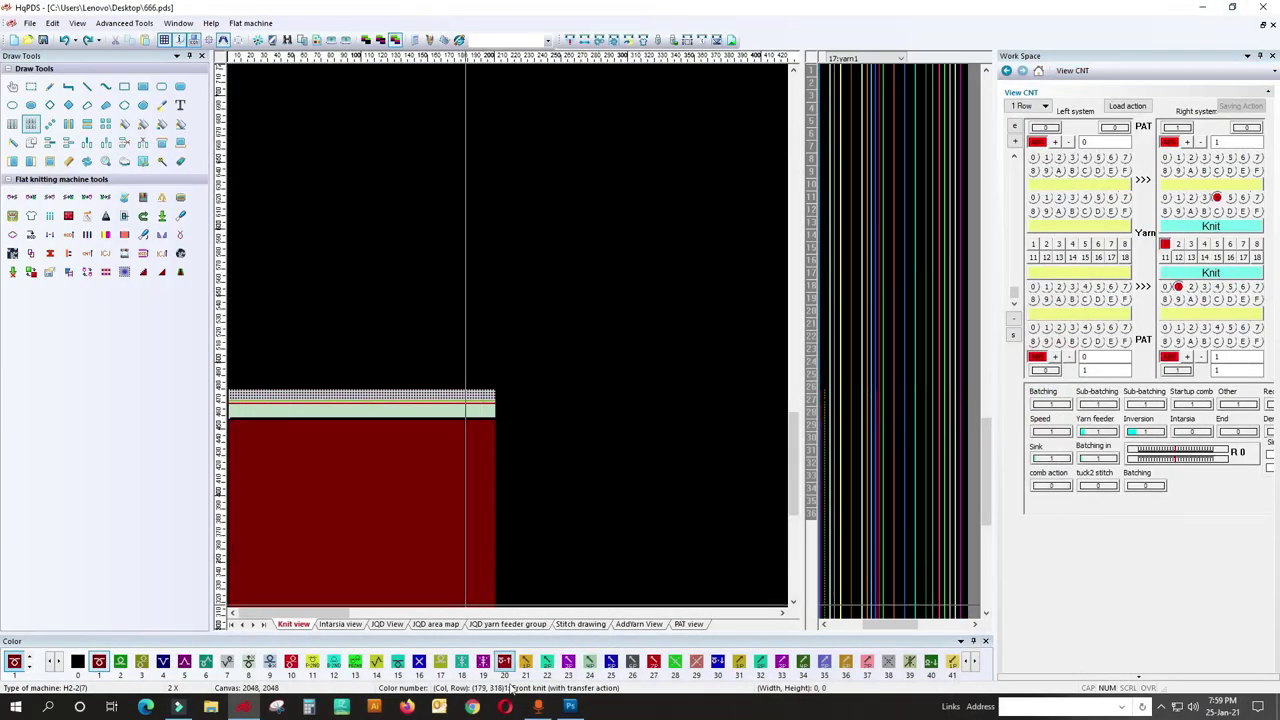
pyautogui.rightClick(531, 237)
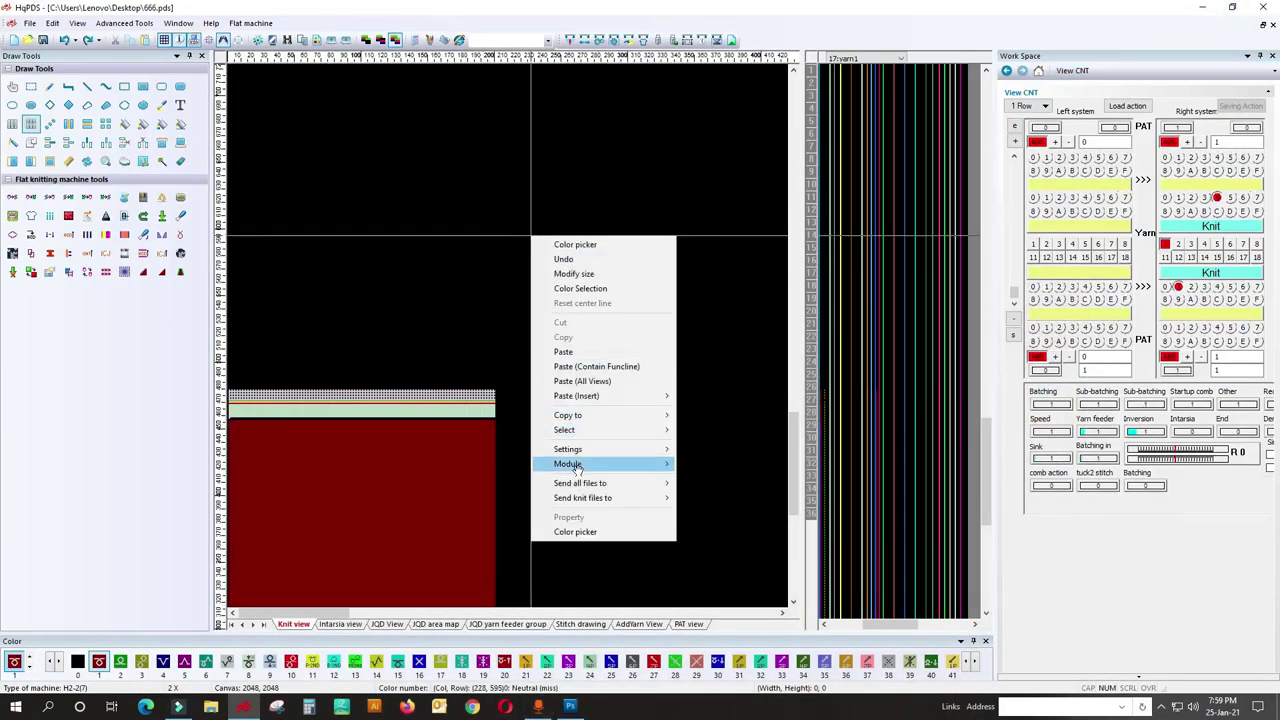
pyautogui.moveTo(578, 466)
pyautogui.click(703, 514)
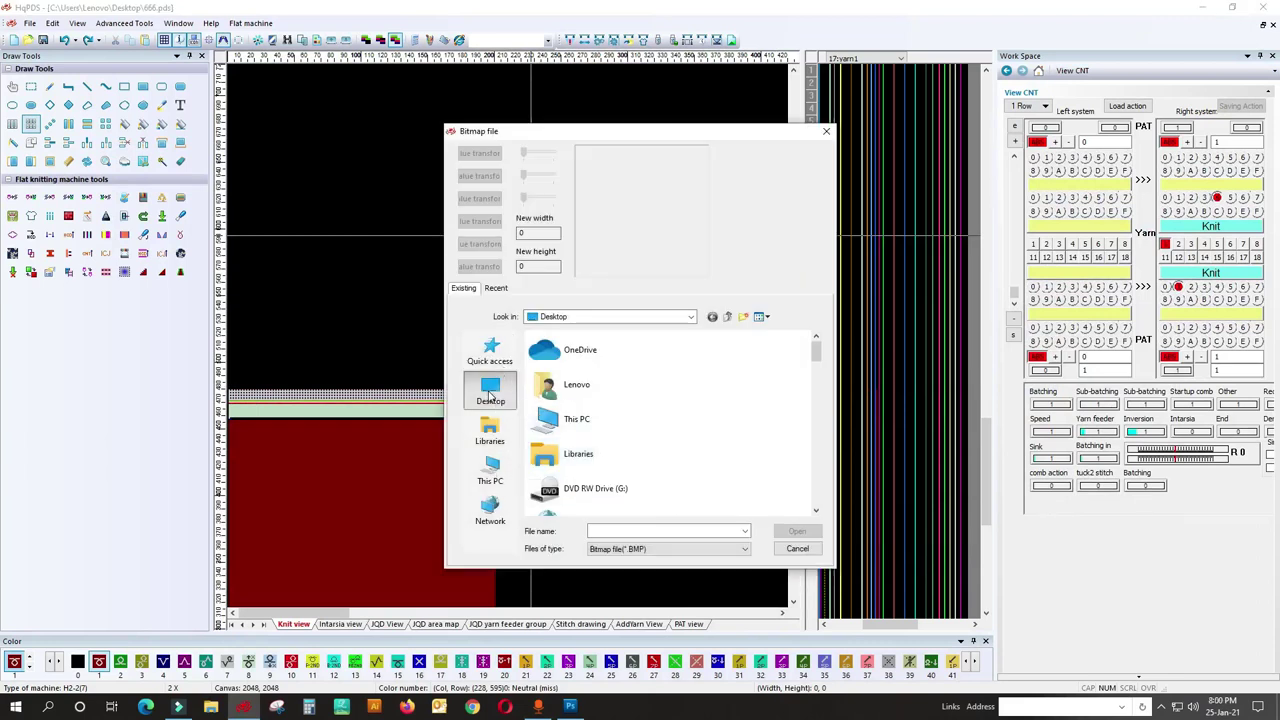
# Filter the Desktop files to Bitmap file (*.BMP) and select the kkkkjjjj image for import.
pyautogui.click(615, 551)
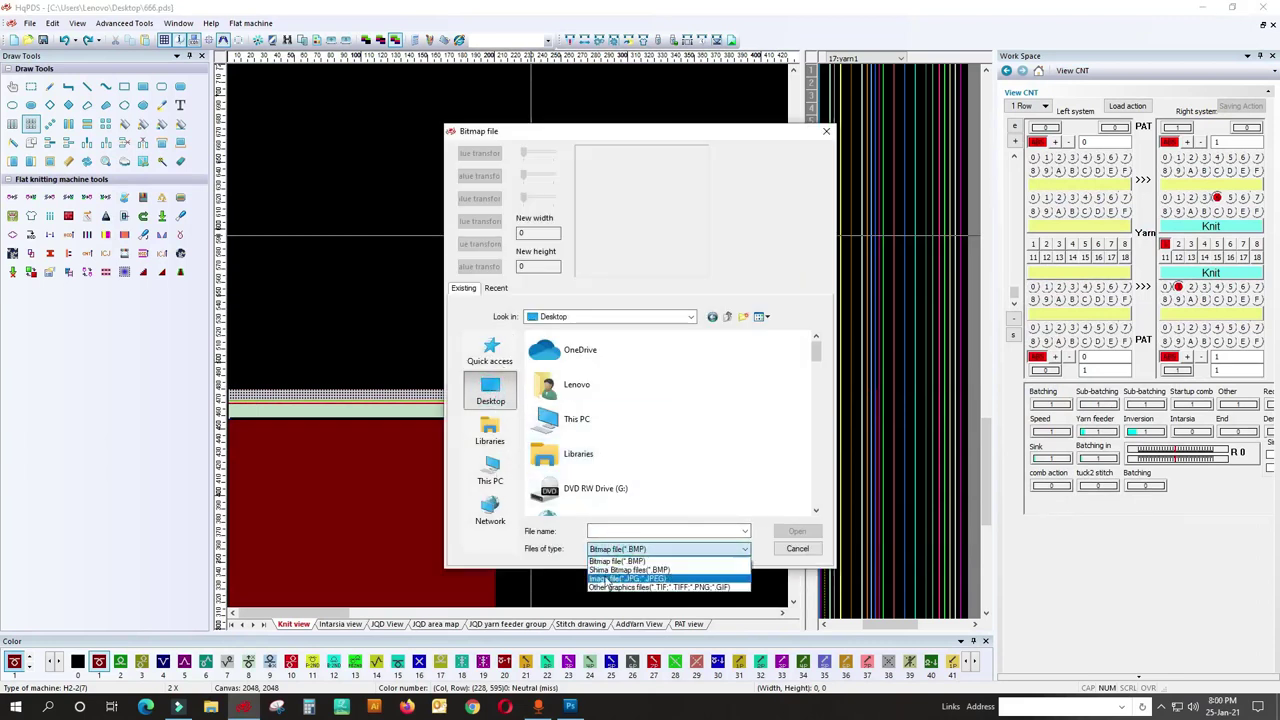
pyautogui.click(603, 566)
pyautogui.scroll(-10, 628, 446)
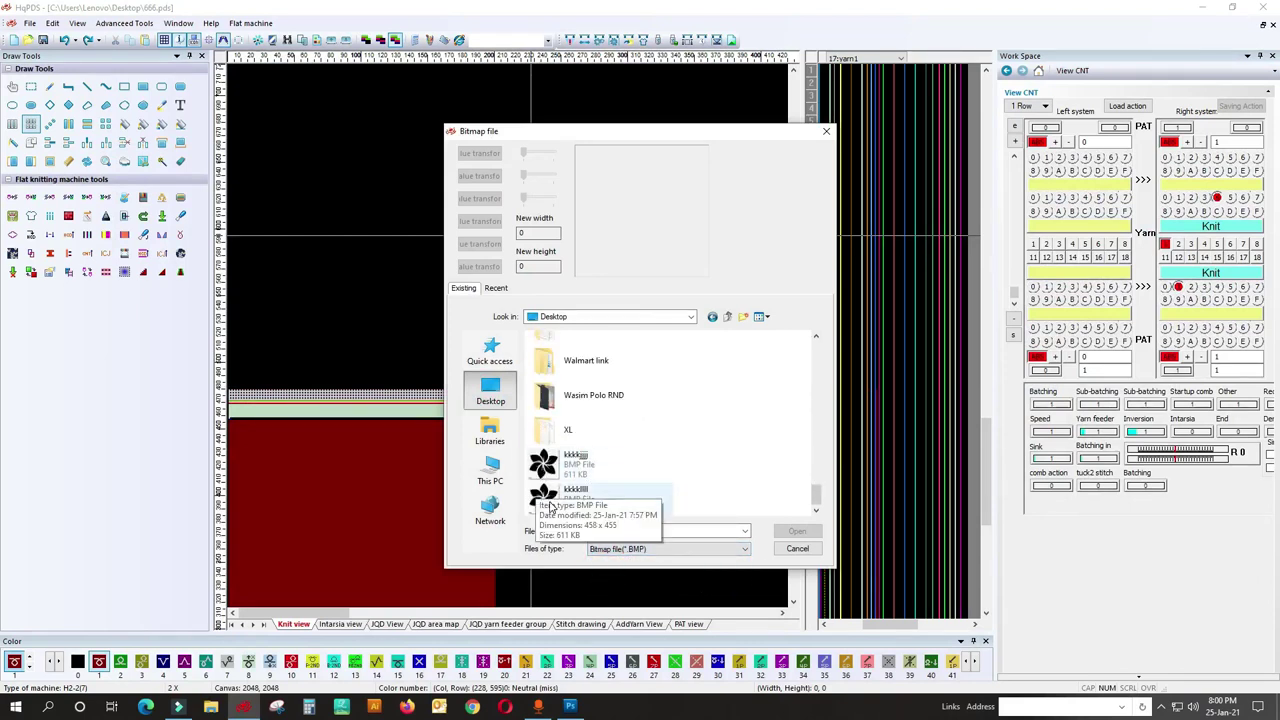
pyautogui.click(565, 468)
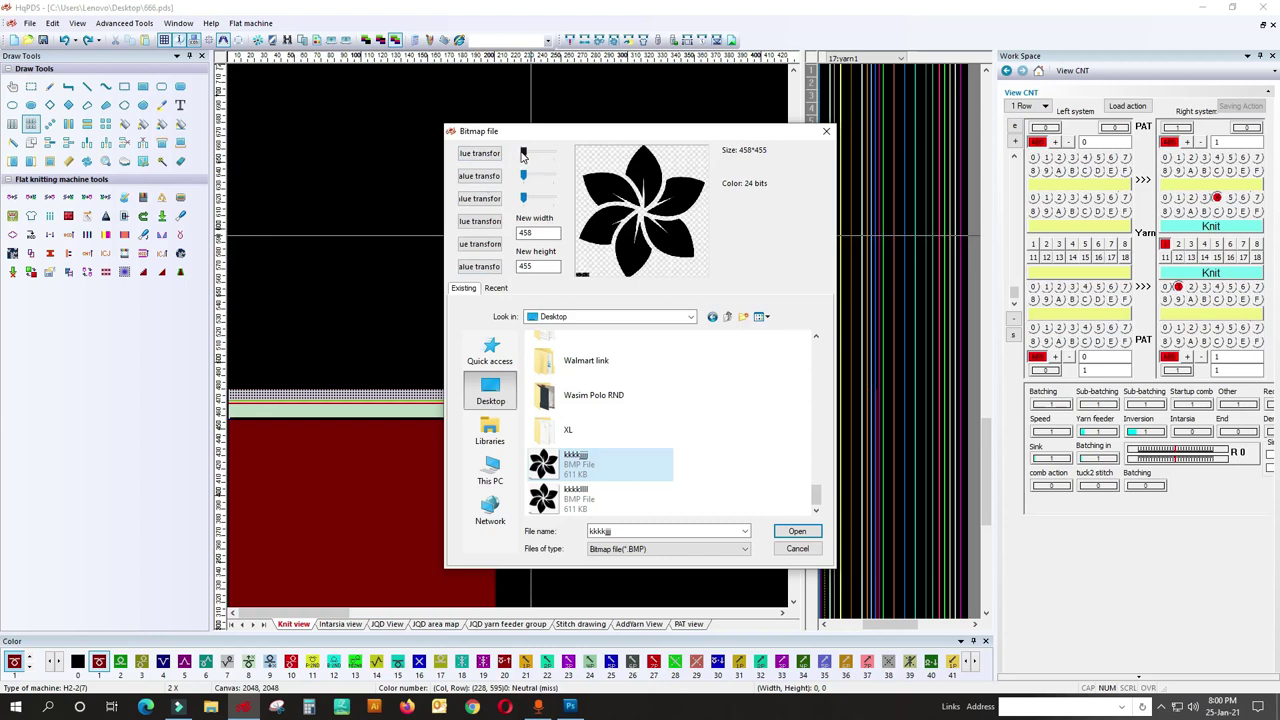
# Try placing the unconverted 24-bit flower image on the knit canvas above the red knit area, and return to the bitmap import.
pyautogui.click(797, 532)
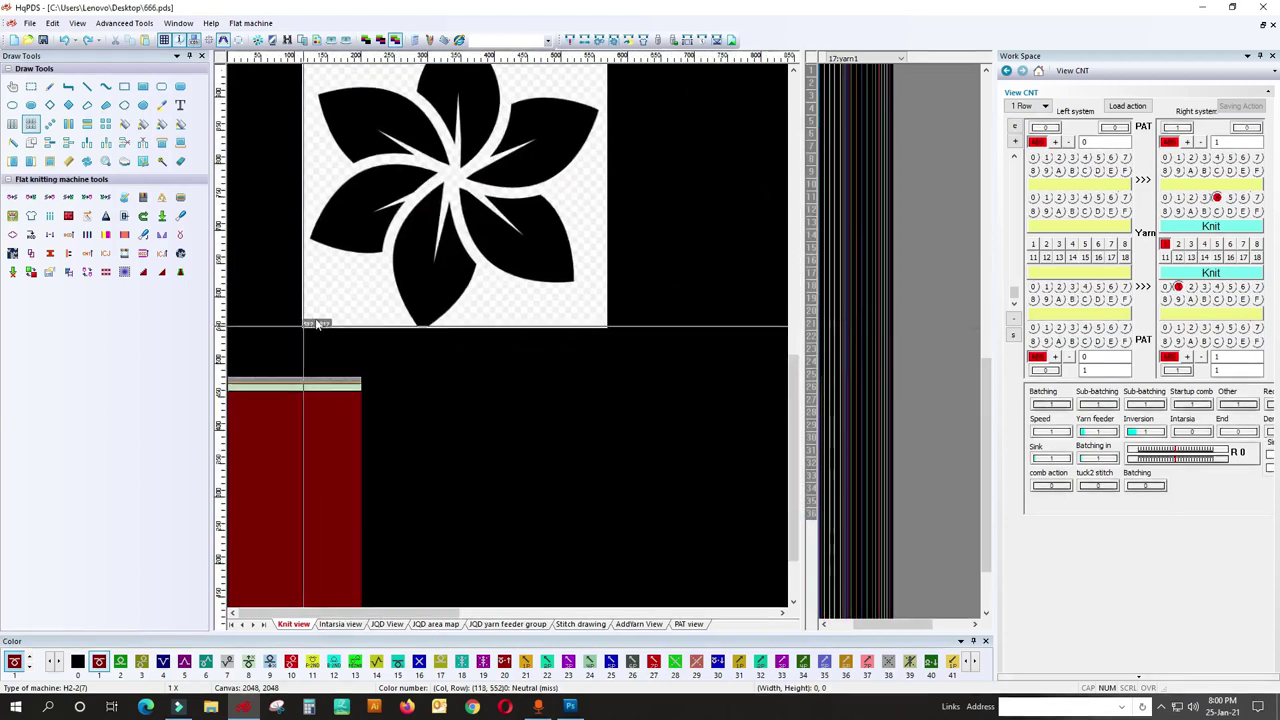
pyautogui.click(342, 339)
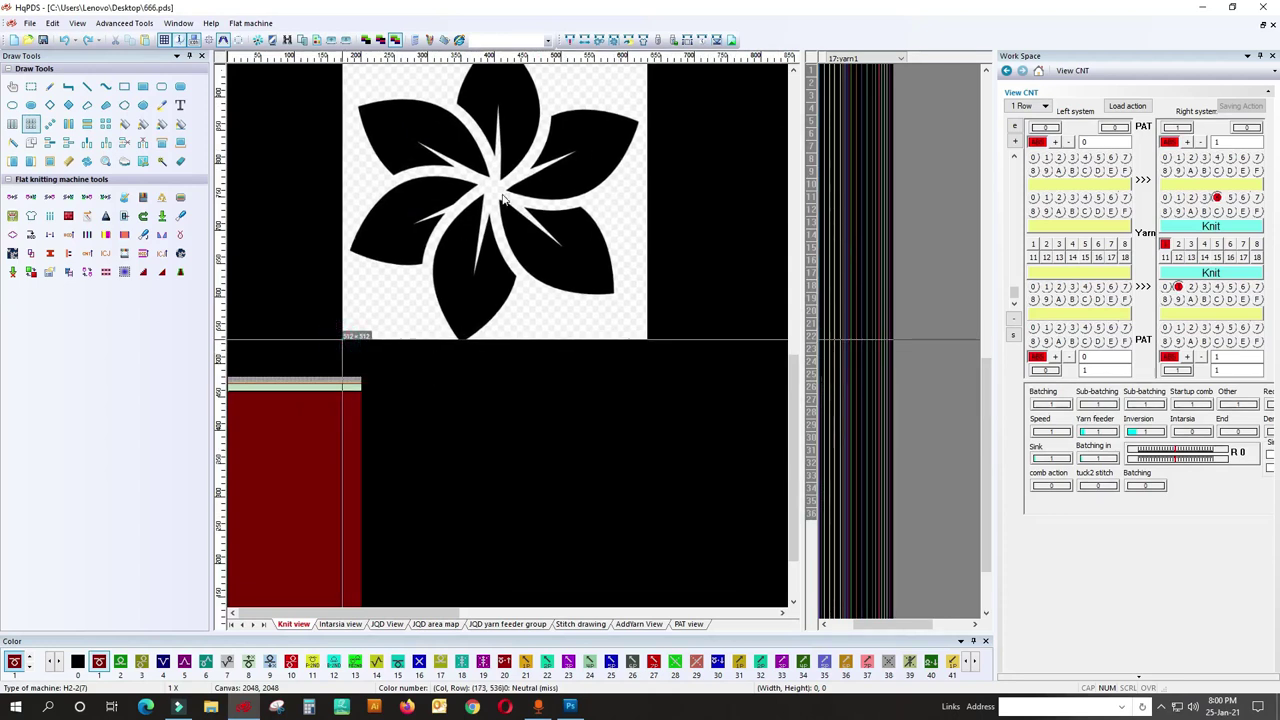
pyautogui.scroll(1, 494, 236)
pyautogui.scroll(-1, 508, 345)
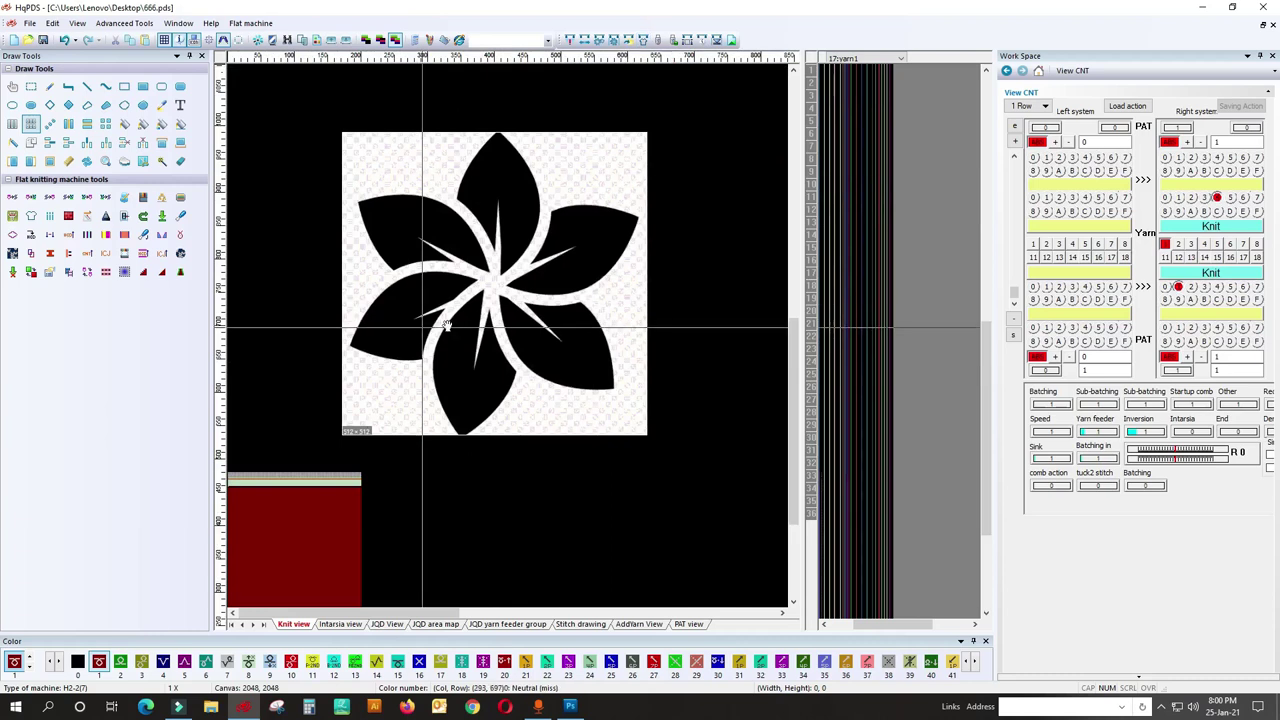
pyautogui.click(494, 290)
pyautogui.click(462, 289)
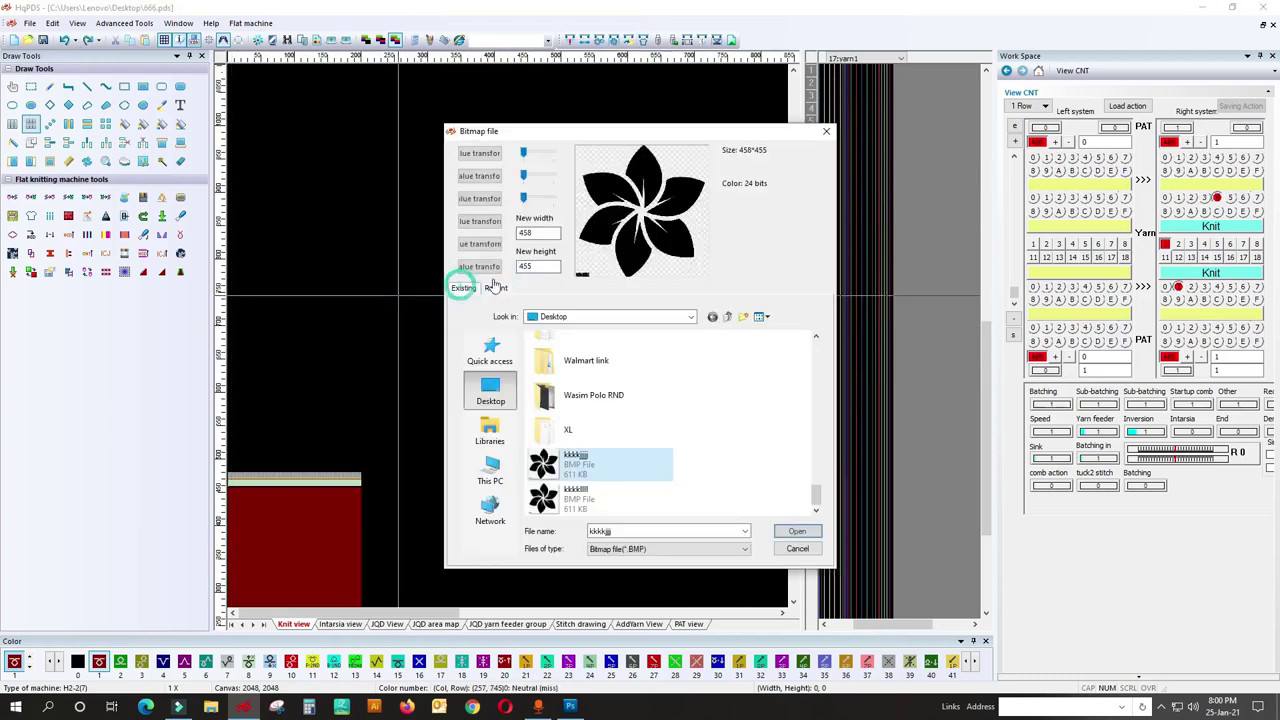
# Compare the different value transforms on the flower preview in the bitmap import.
pyautogui.click(478, 222)
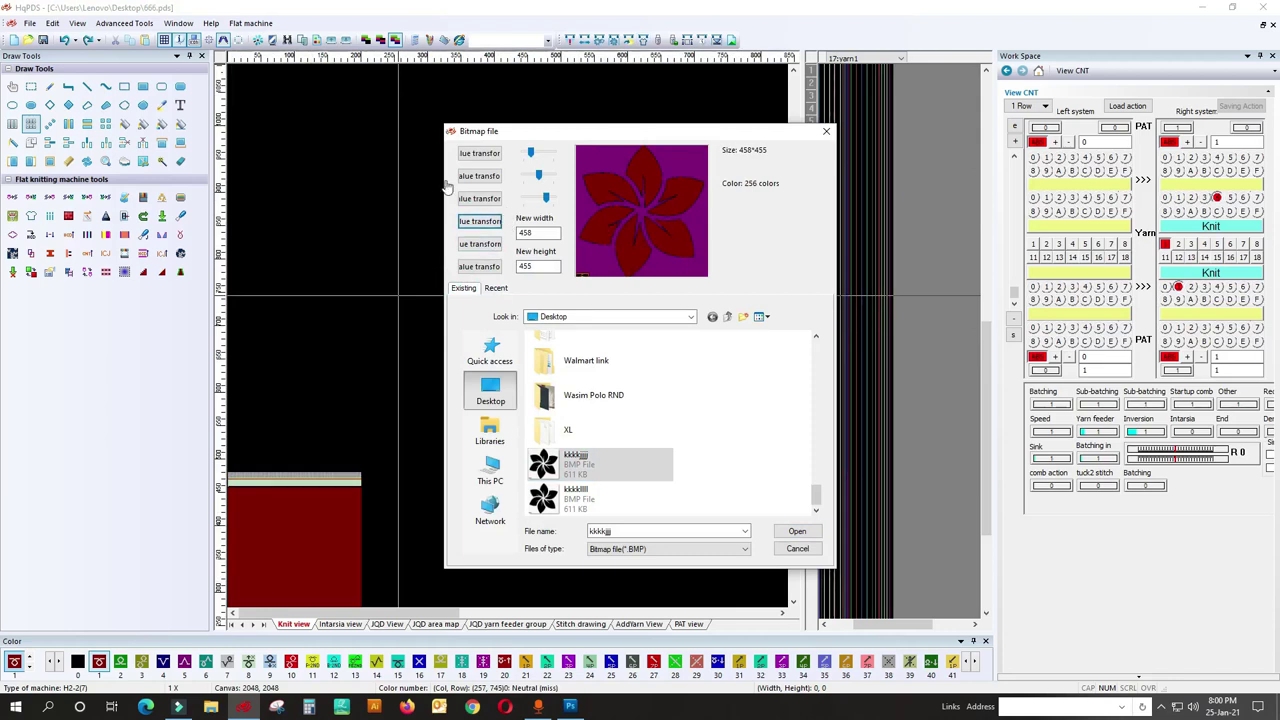
pyautogui.click(479, 198)
pyautogui.click(480, 176)
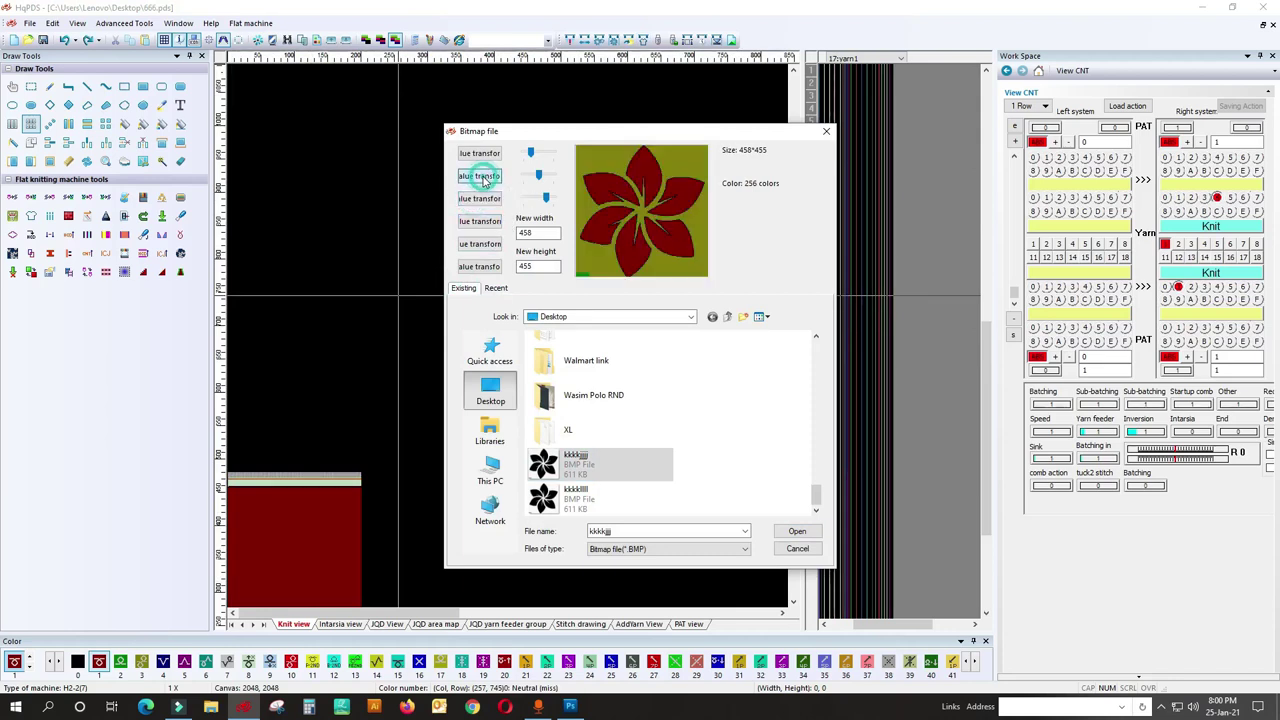
pyautogui.click(493, 157)
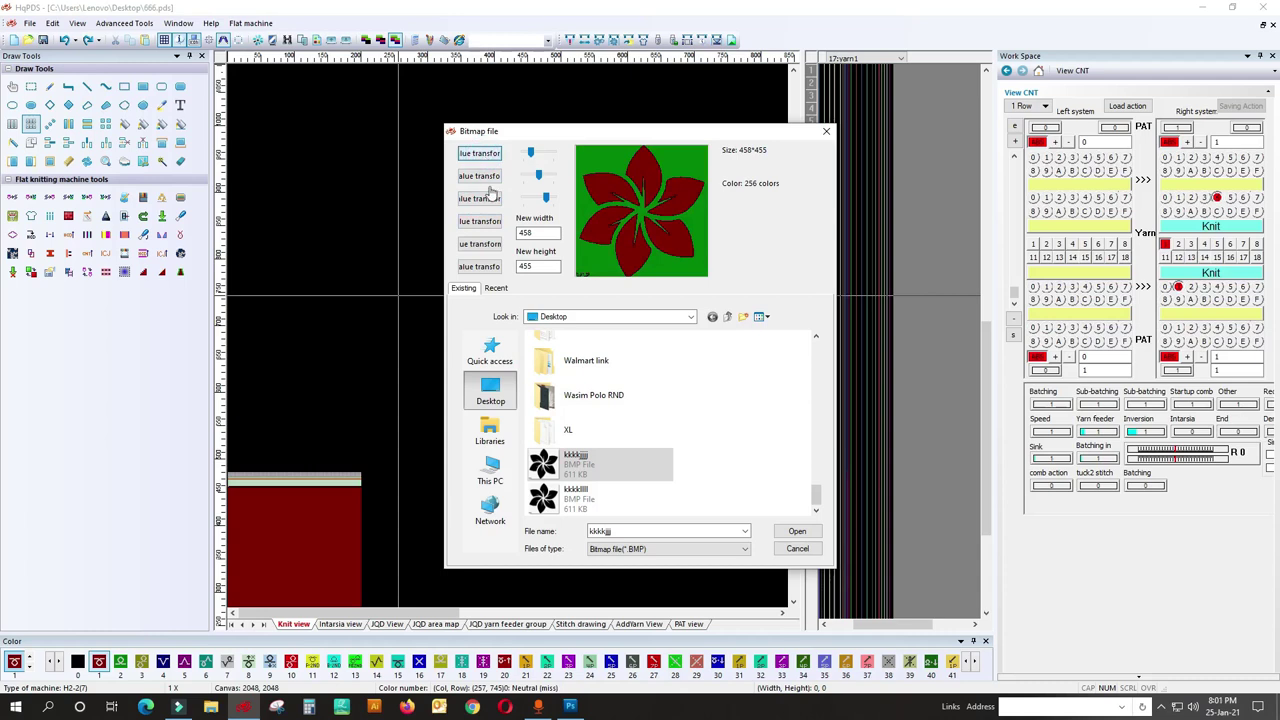
pyautogui.click(479, 177)
pyautogui.click(479, 198)
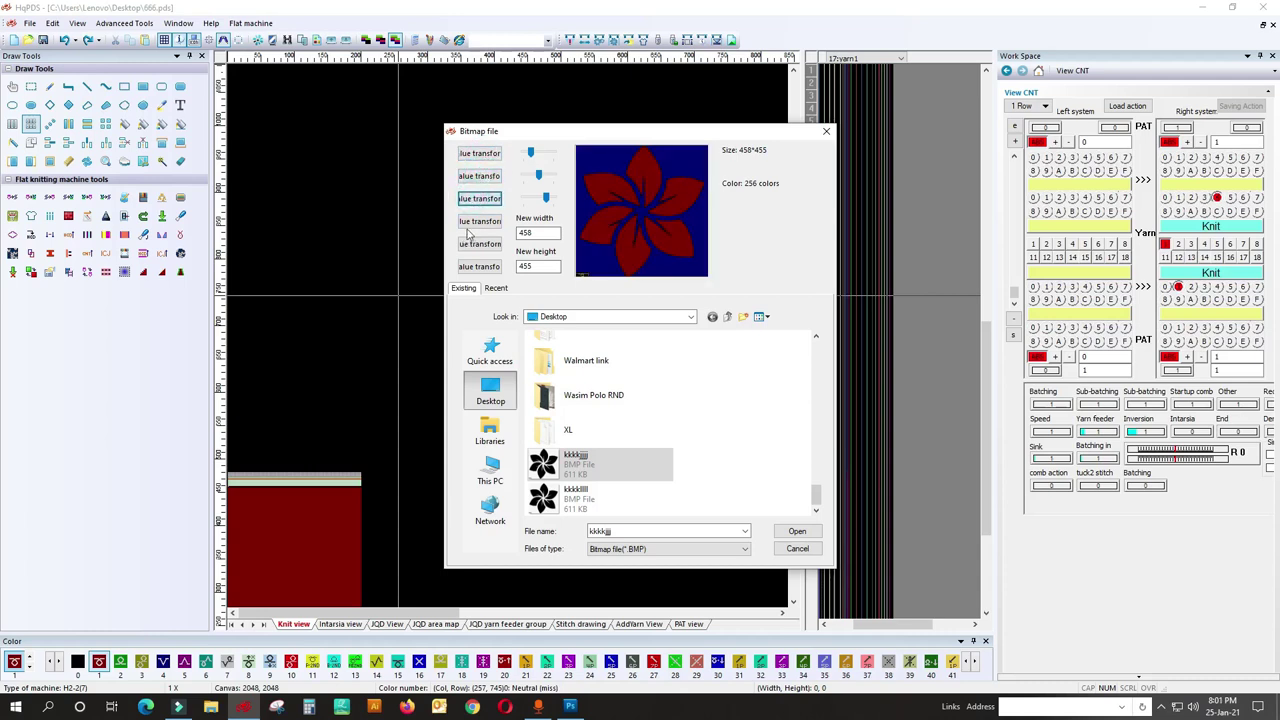
pyautogui.click(480, 221)
pyautogui.click(481, 270)
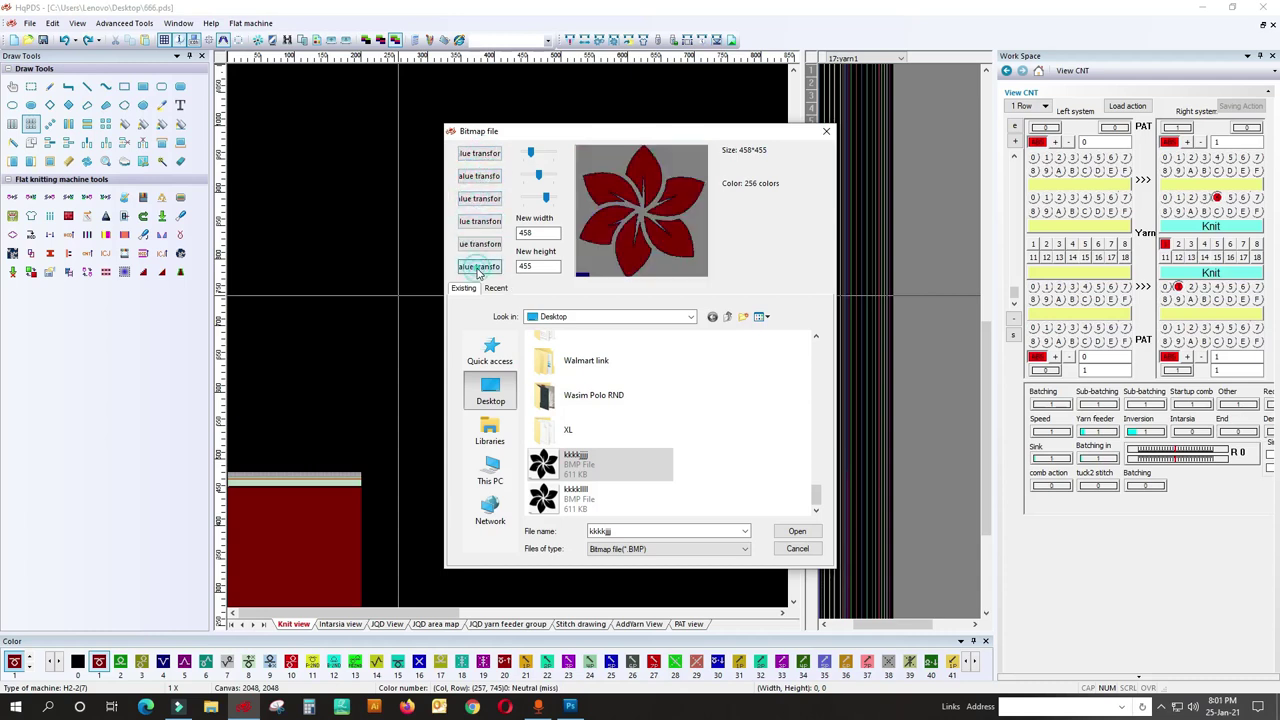
# Apply the value transform with dark red petals on purple and place the flower above the red knit area.
pyautogui.click(480, 221)
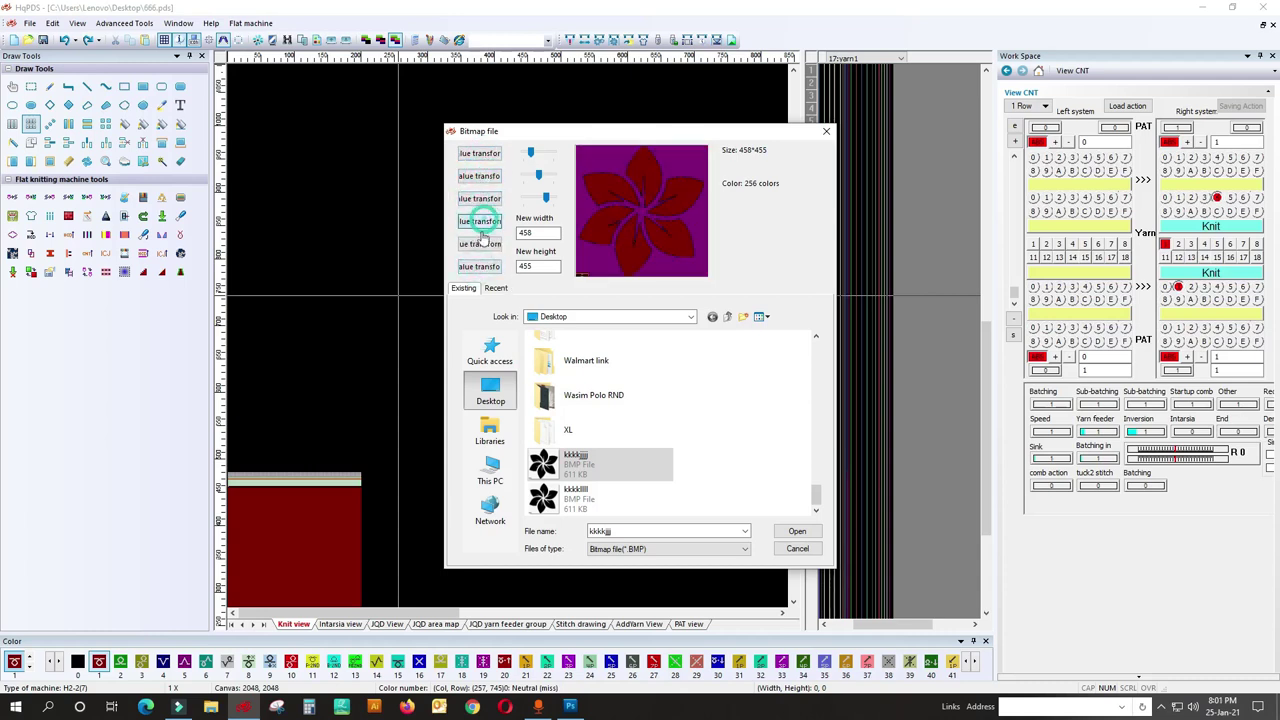
pyautogui.click(797, 531)
pyautogui.click(360, 391)
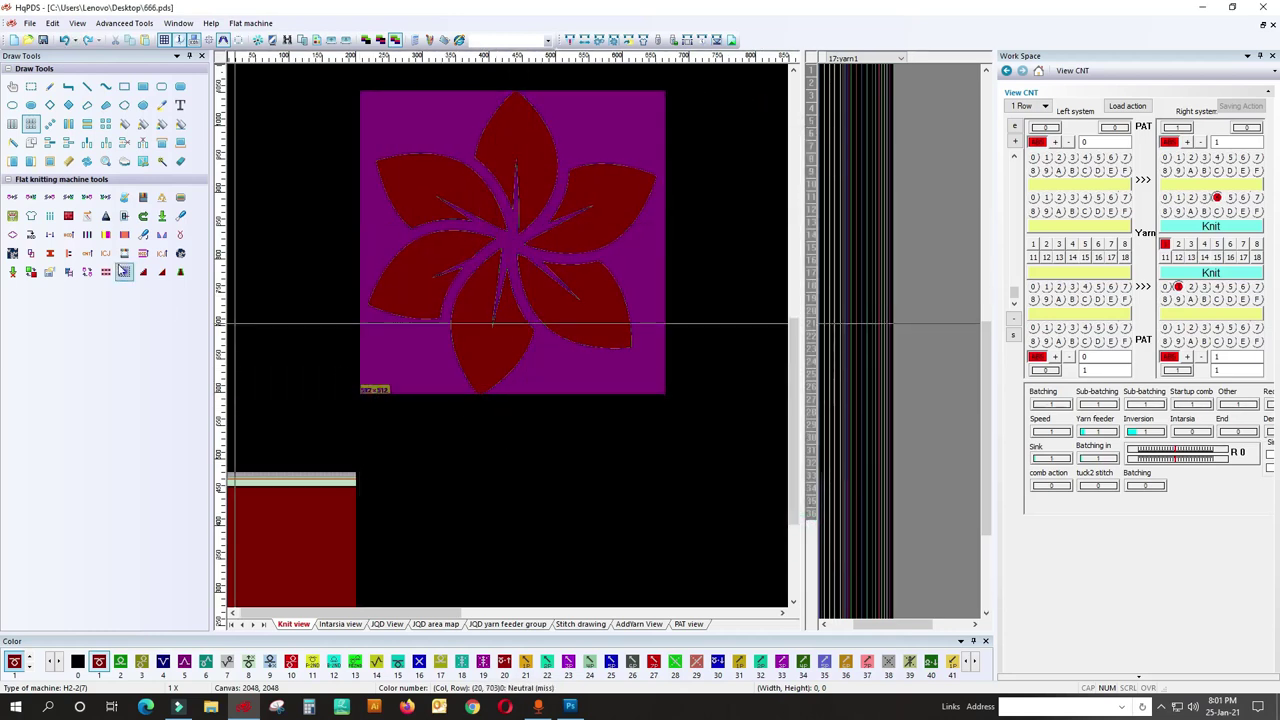
# Examine the petal edges and background of the imported flower on the knit canvas.
pyautogui.click(33, 124)
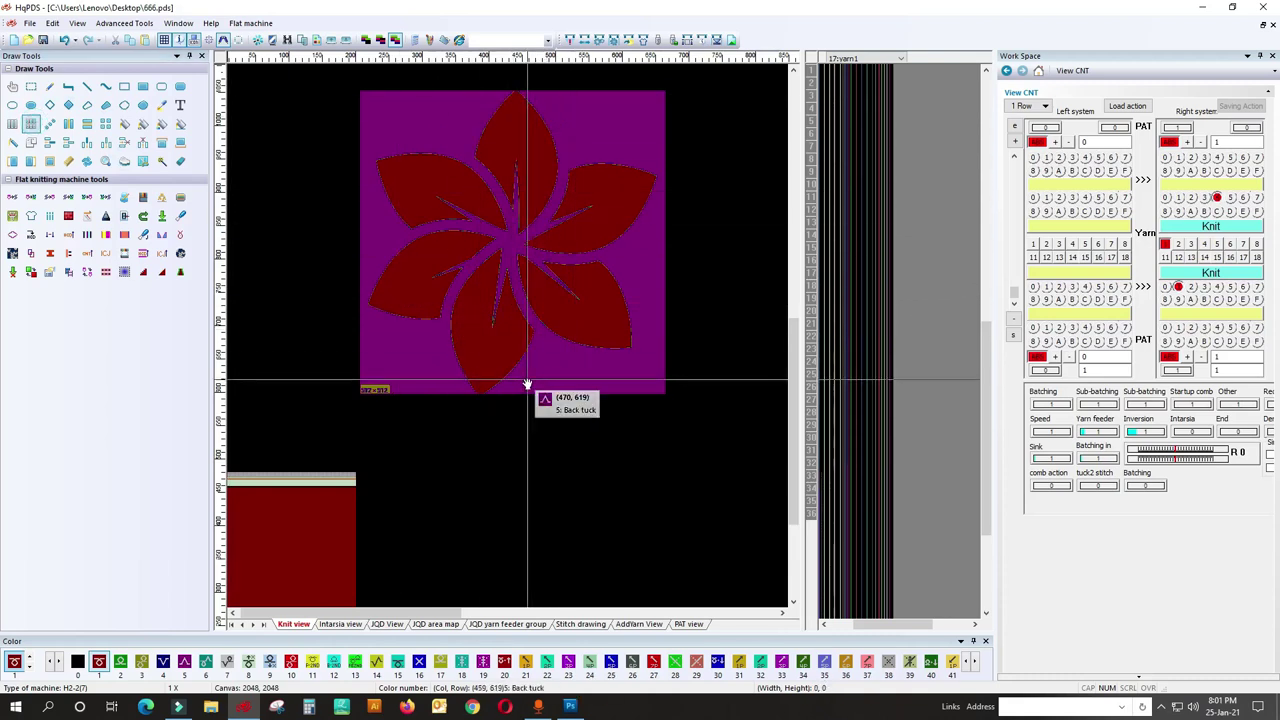
pyautogui.scroll(1, 506, 323)
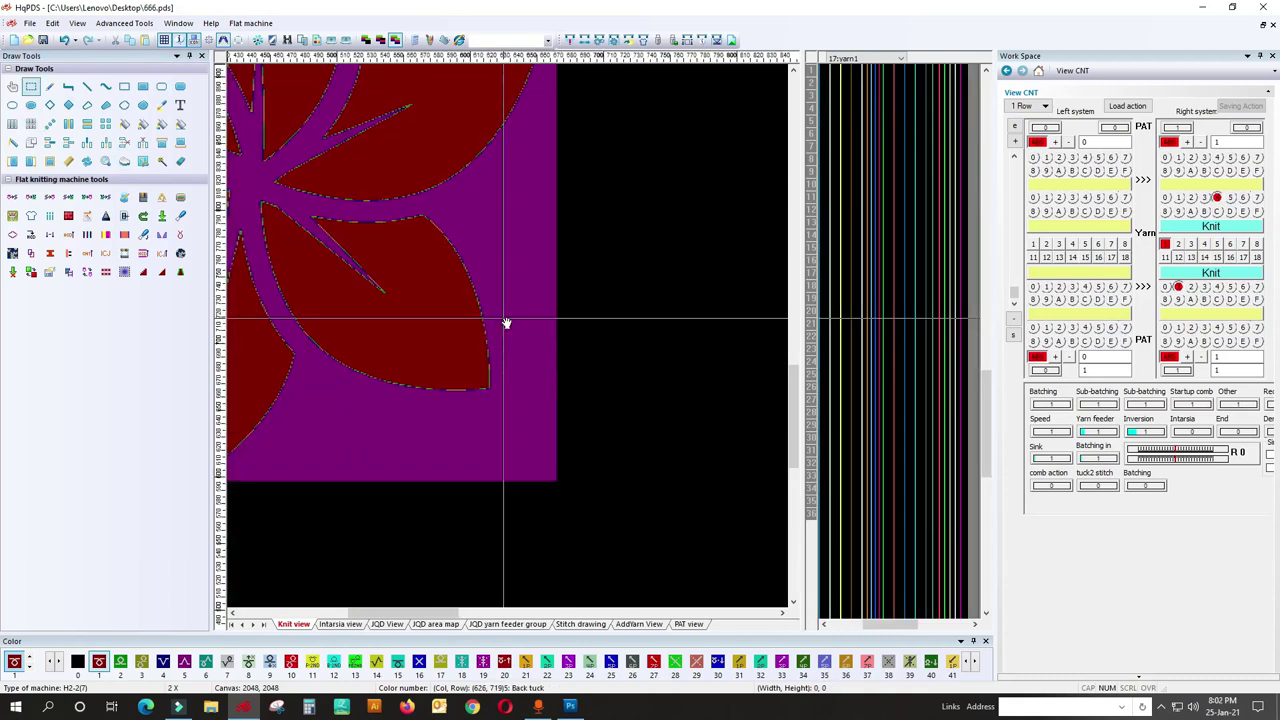
pyautogui.scroll(-1, 460, 352)
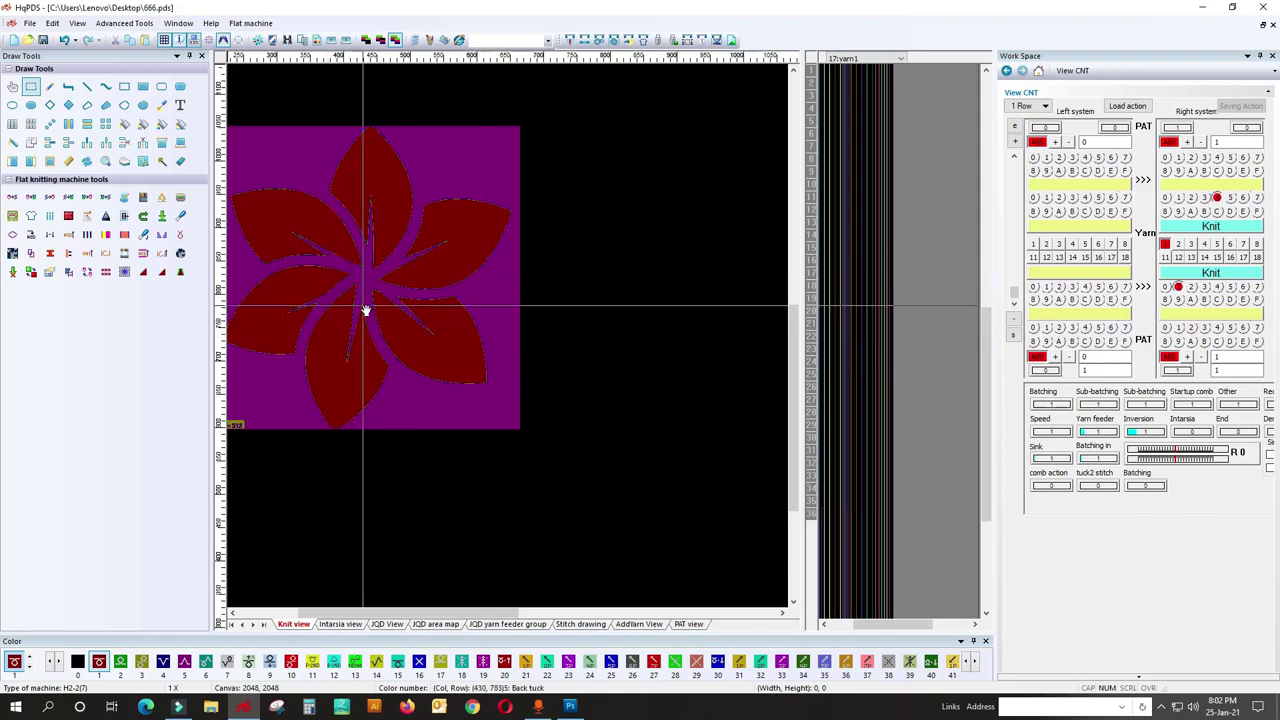
pyautogui.scroll(1, 365, 310)
pyautogui.scroll(-1, 507, 339)
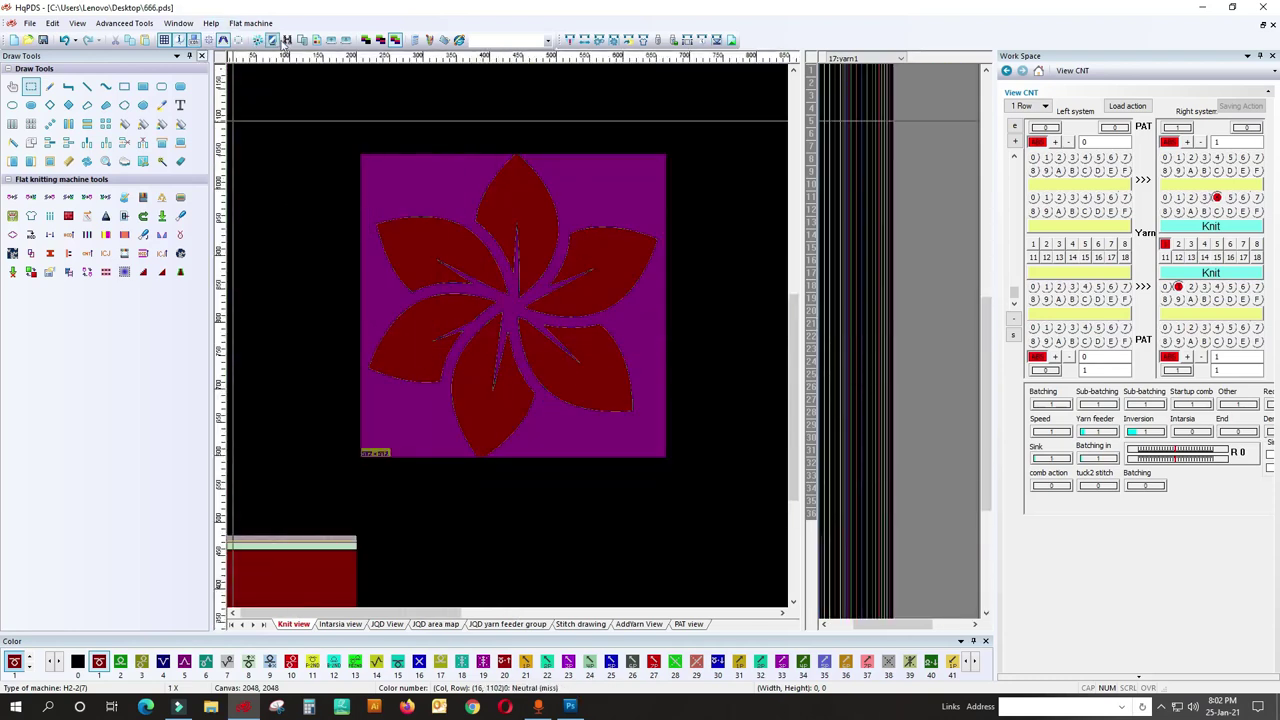
# Open HQ Picture Process to view the kkkk flower image and its size, and return to the knit canvas.
pyautogui.click(320, 40)
pyautogui.click(690, 306)
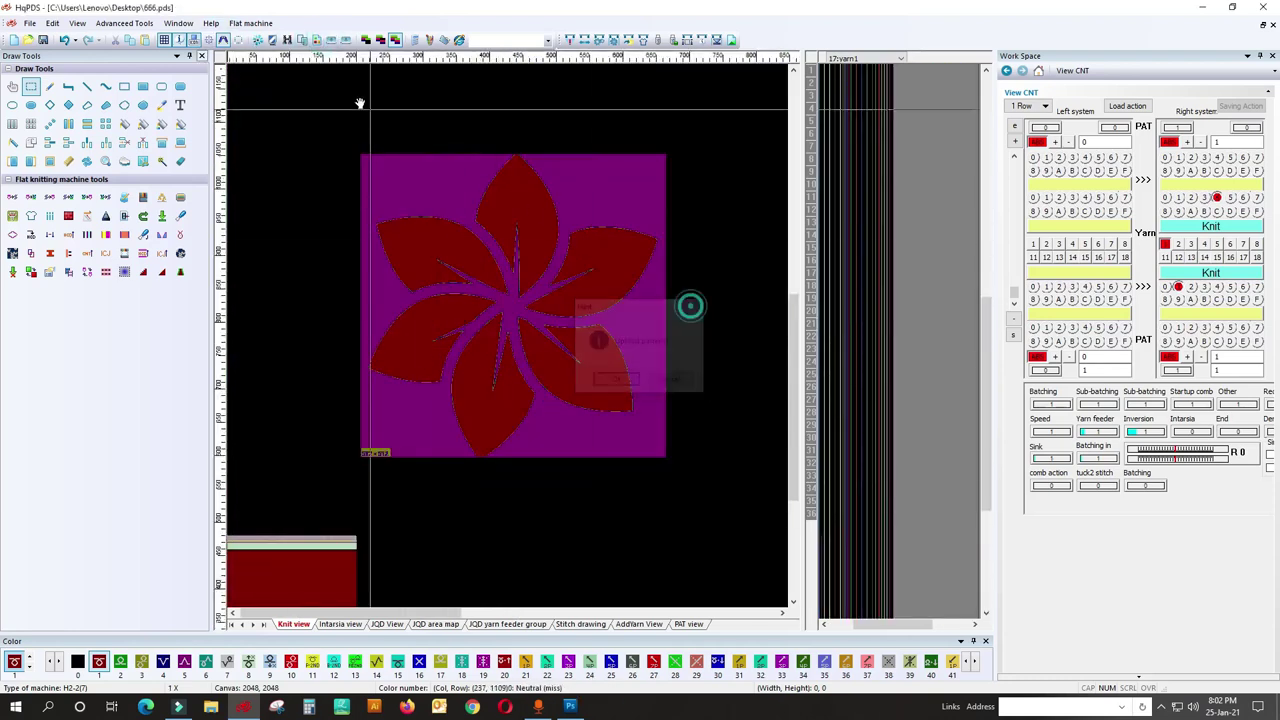
pyautogui.click(322, 42)
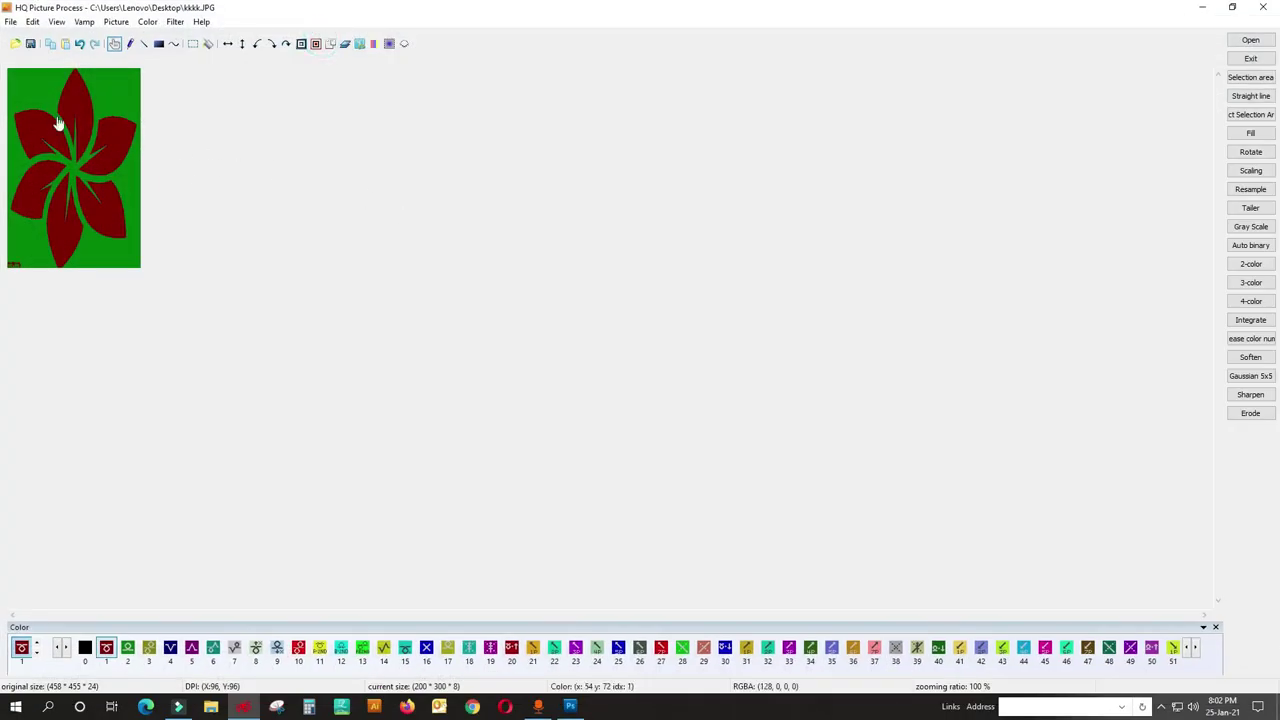
pyautogui.click(1204, 8)
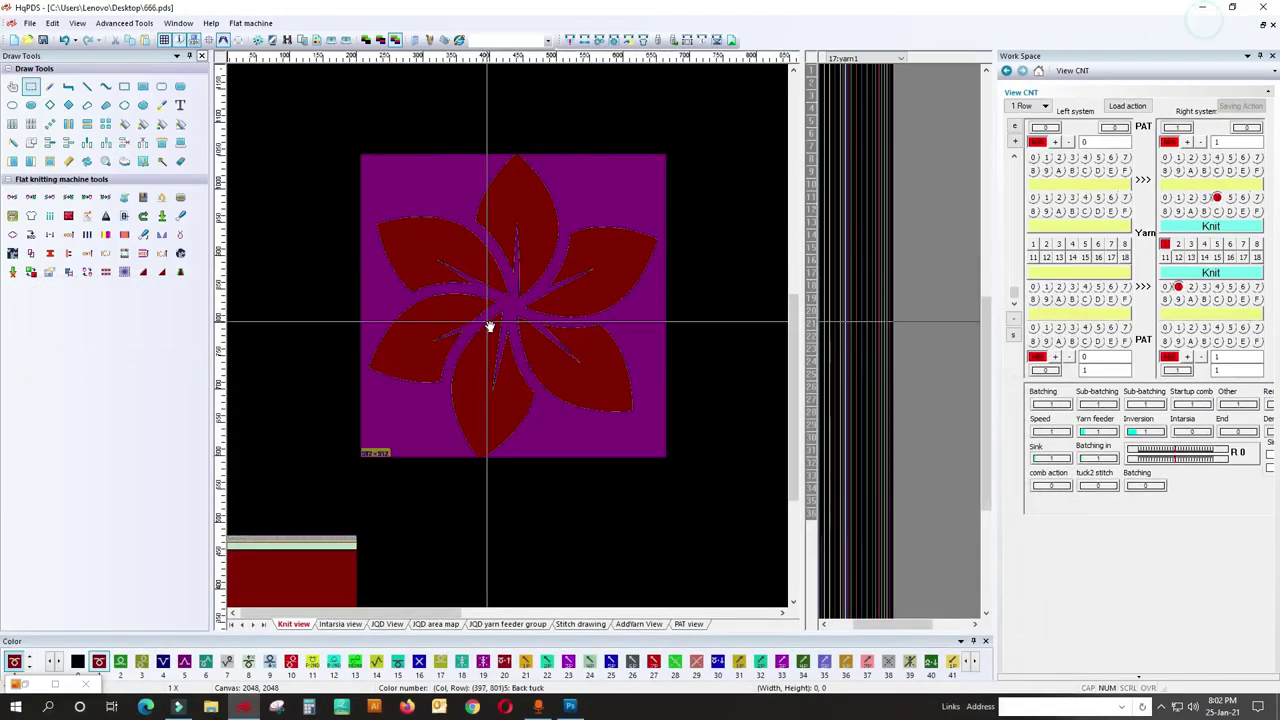
pyautogui.click(31, 123)
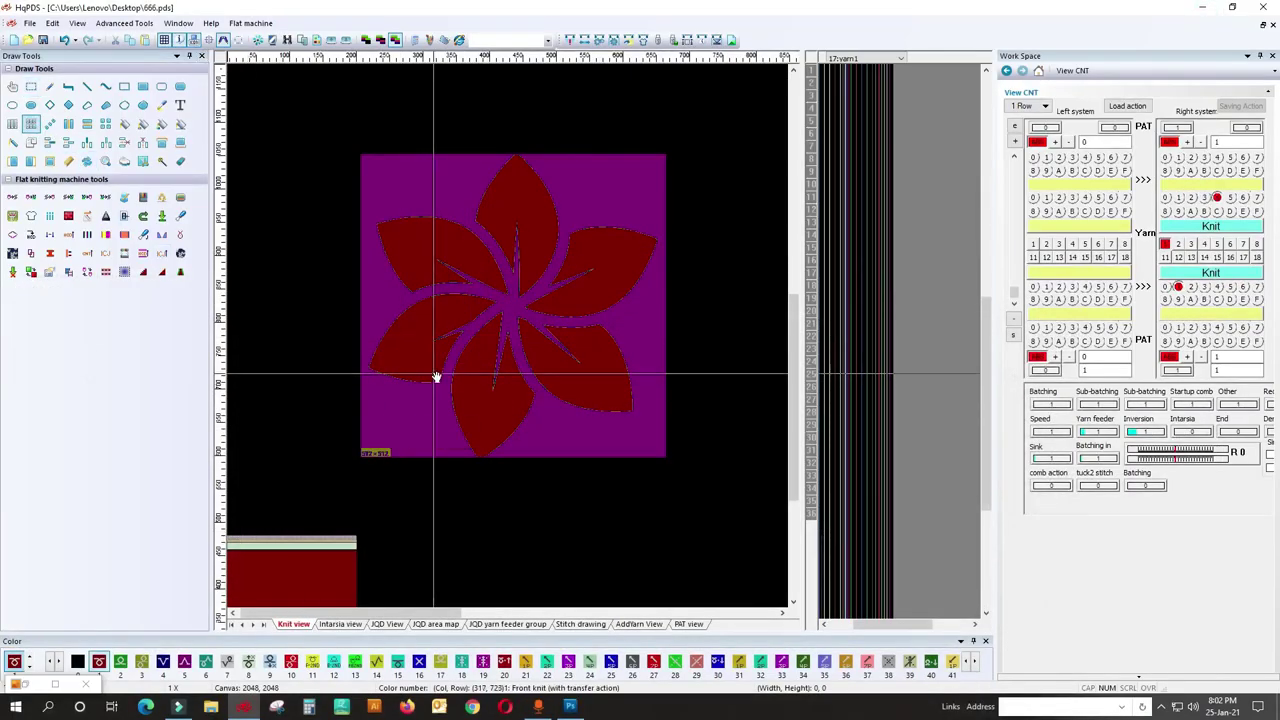
# Switch to Photoshop and resize the flower image to 200 pixels wide and 300 pixels high.
pyautogui.click(570, 708)
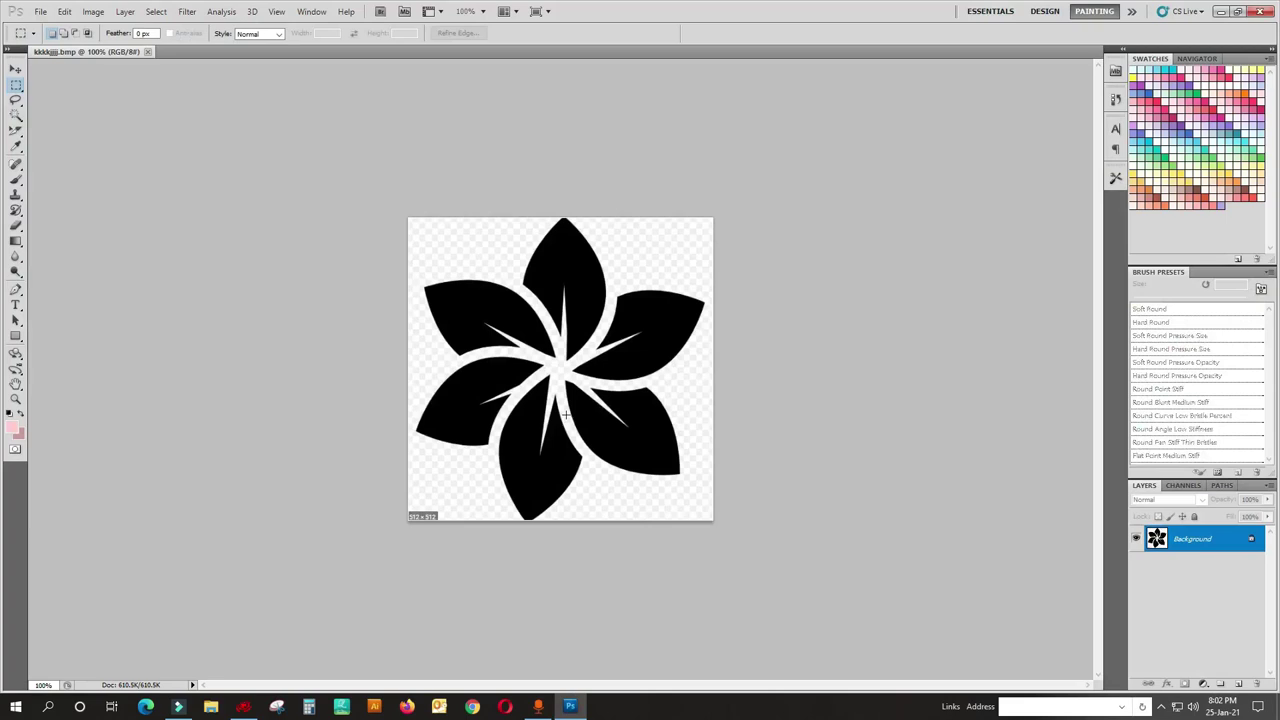
pyautogui.click(93, 11)
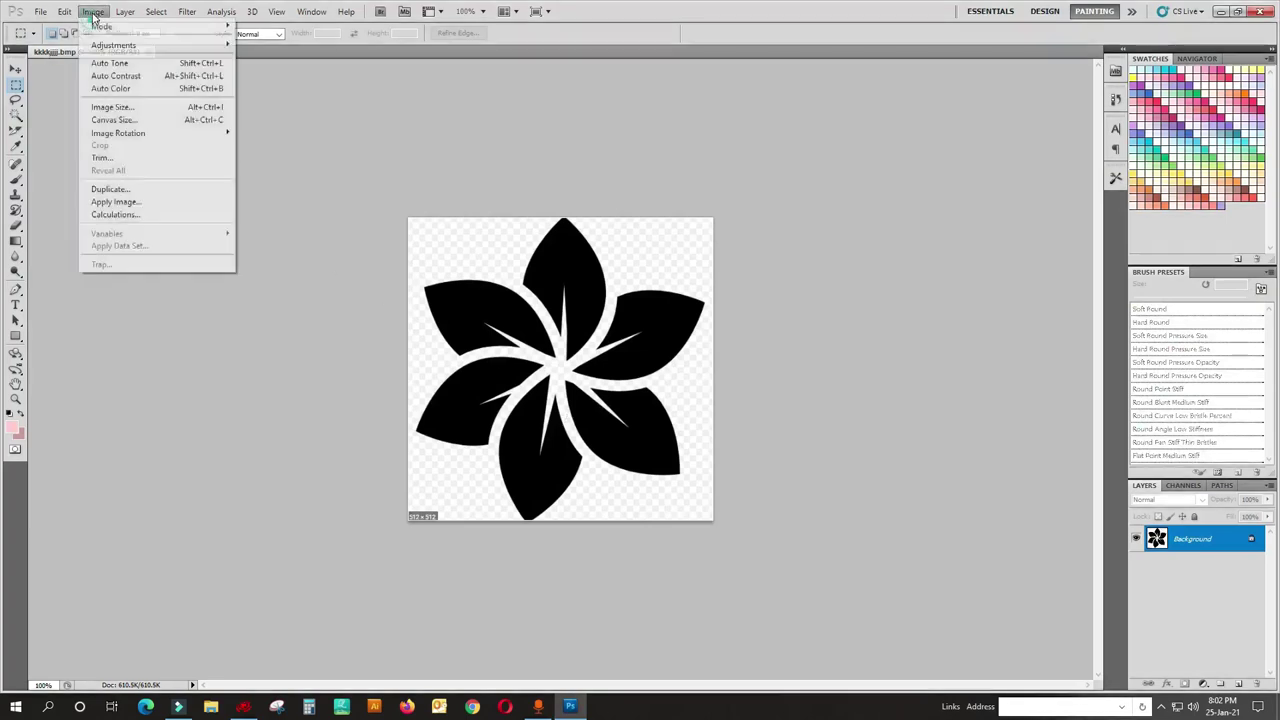
pyautogui.click(107, 112)
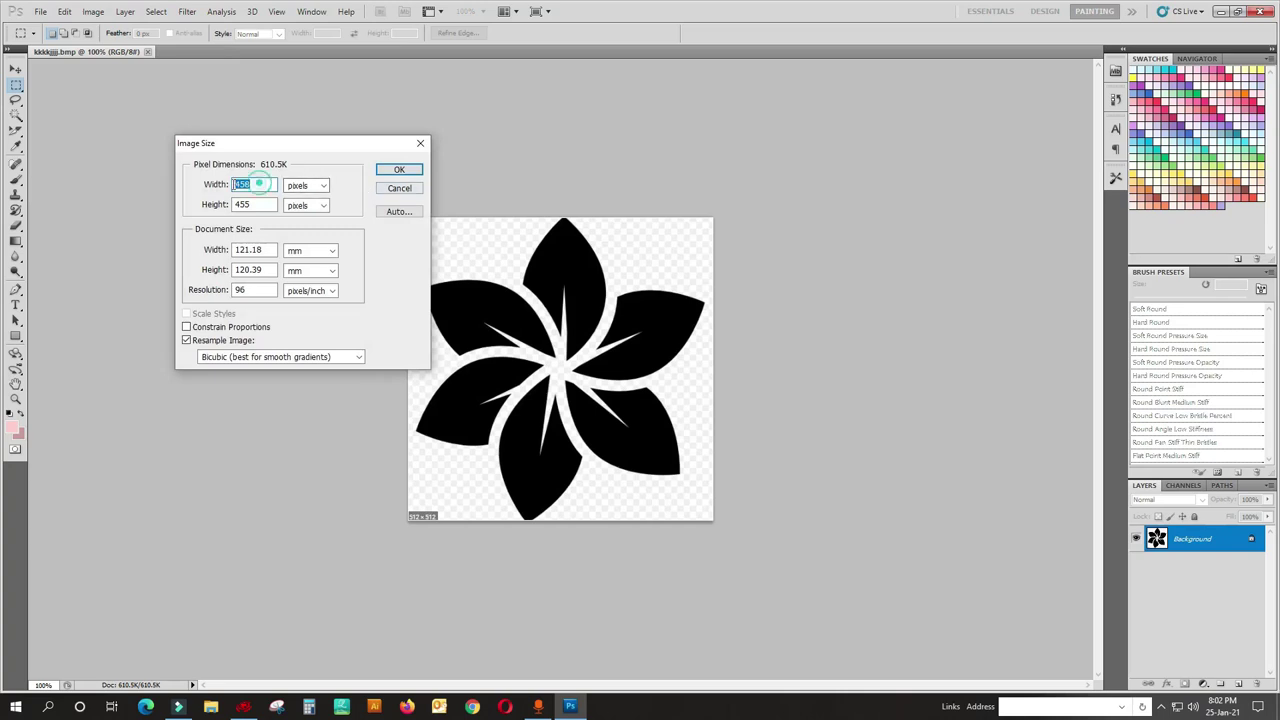
pyautogui.write('200')
pyautogui.doubleClick(256, 204)
pyautogui.write('300')
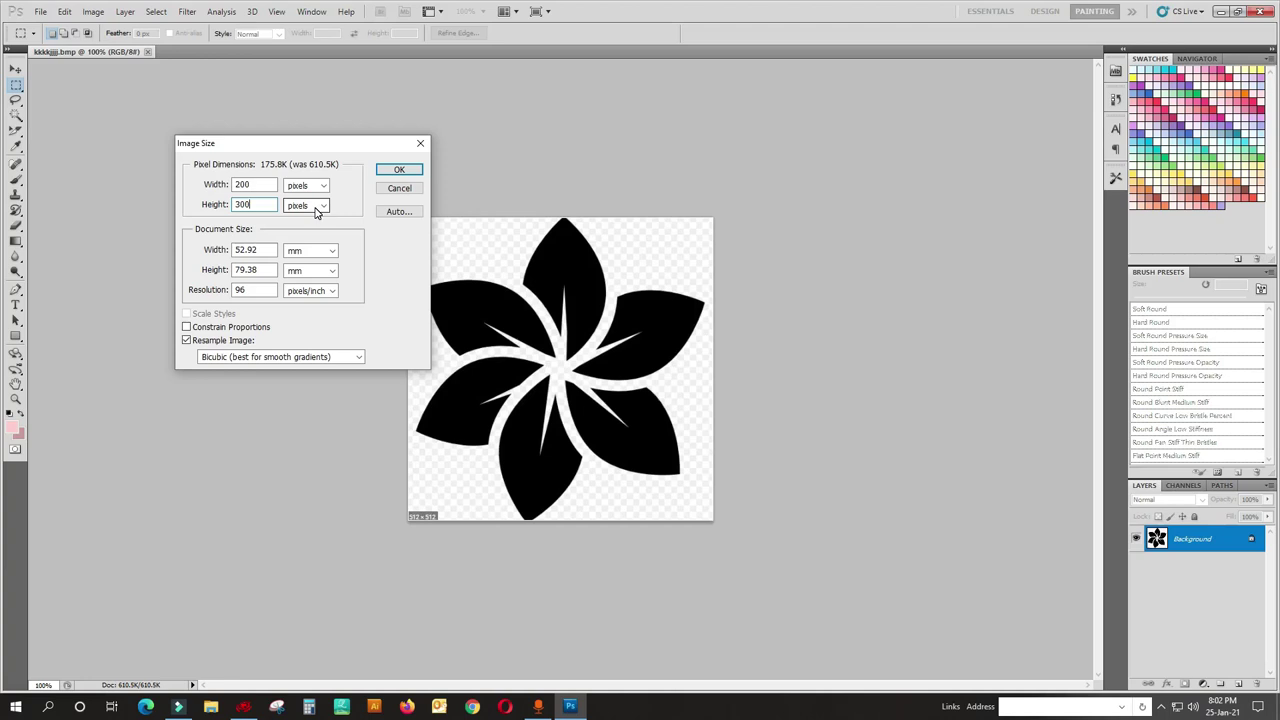
pyautogui.click(392, 167)
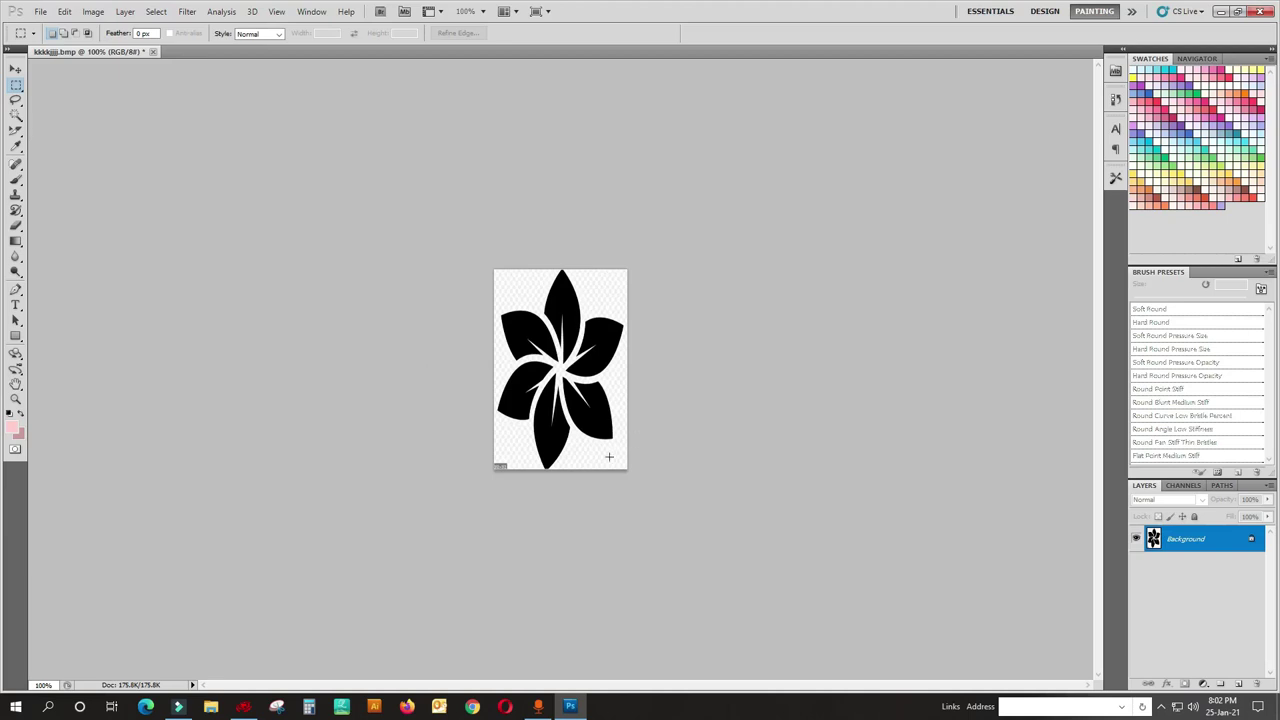
# Save the resized flower as a new bitmap named kkkkjjjjlkj.bmp and return to the HqPDS knit canvas.
pyautogui.click(64, 11)
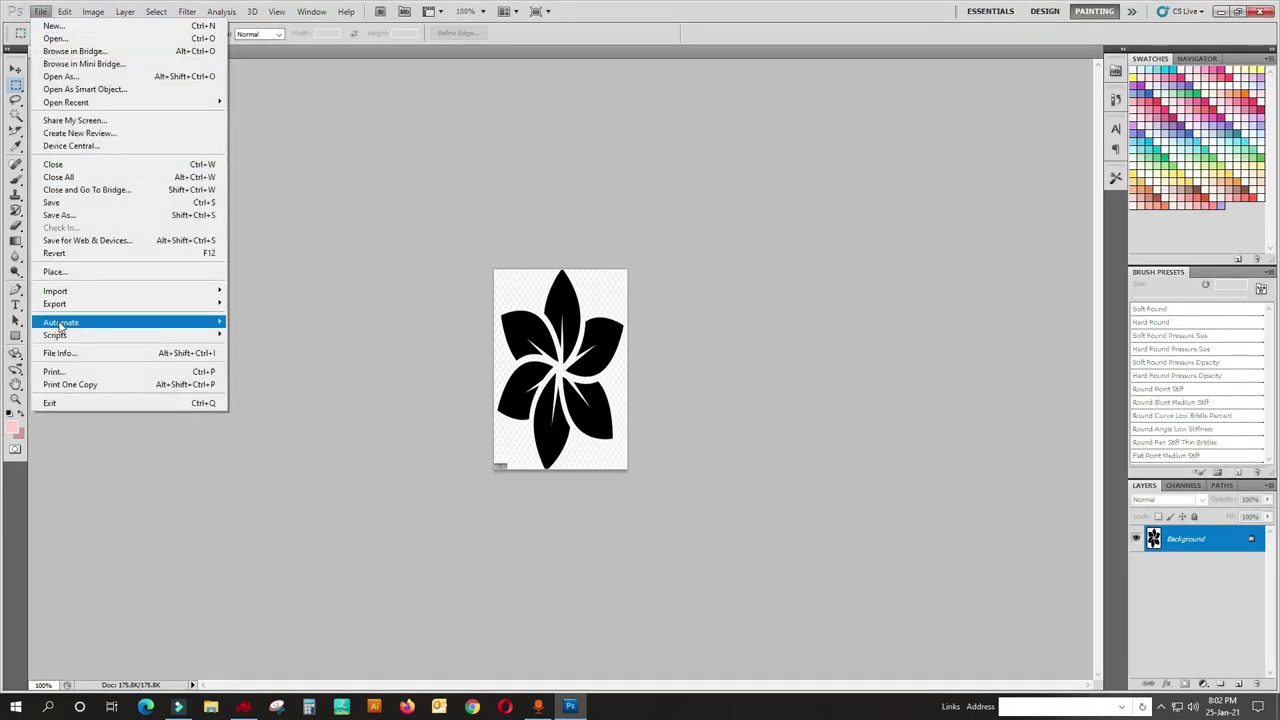
pyautogui.click(63, 215)
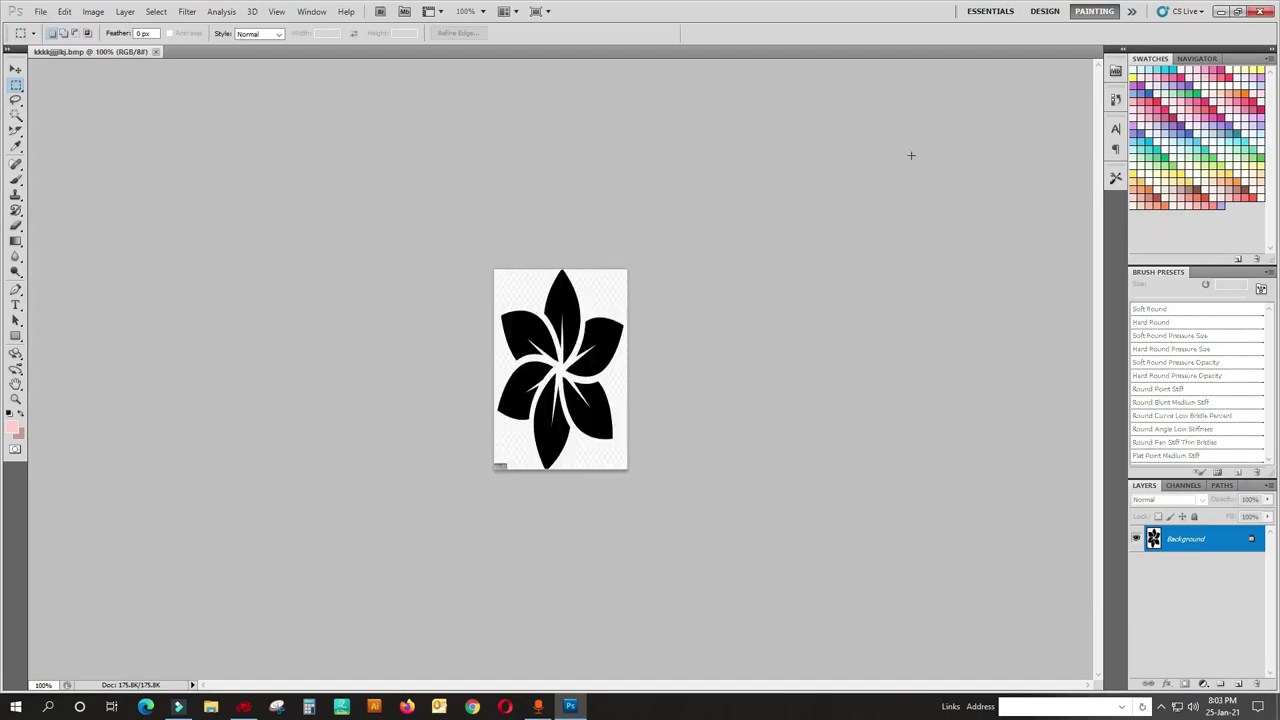
pyautogui.click(1221, 11)
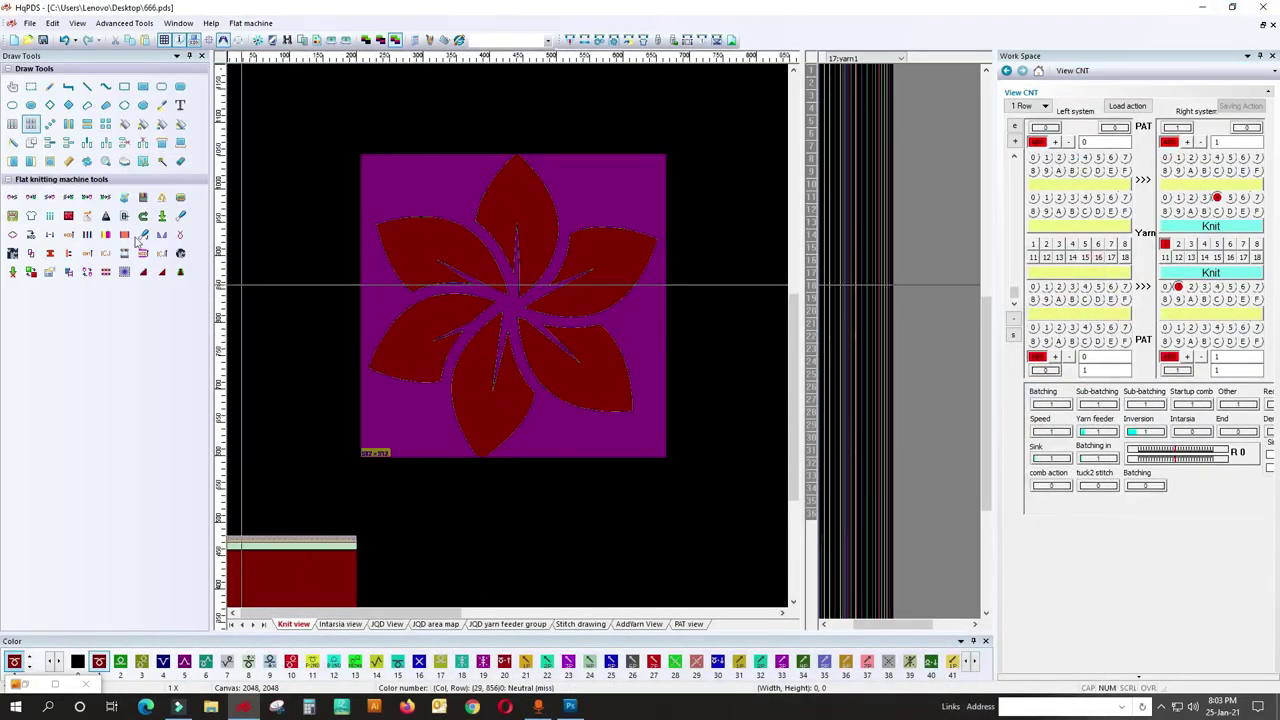
pyautogui.rightClick(287, 213)
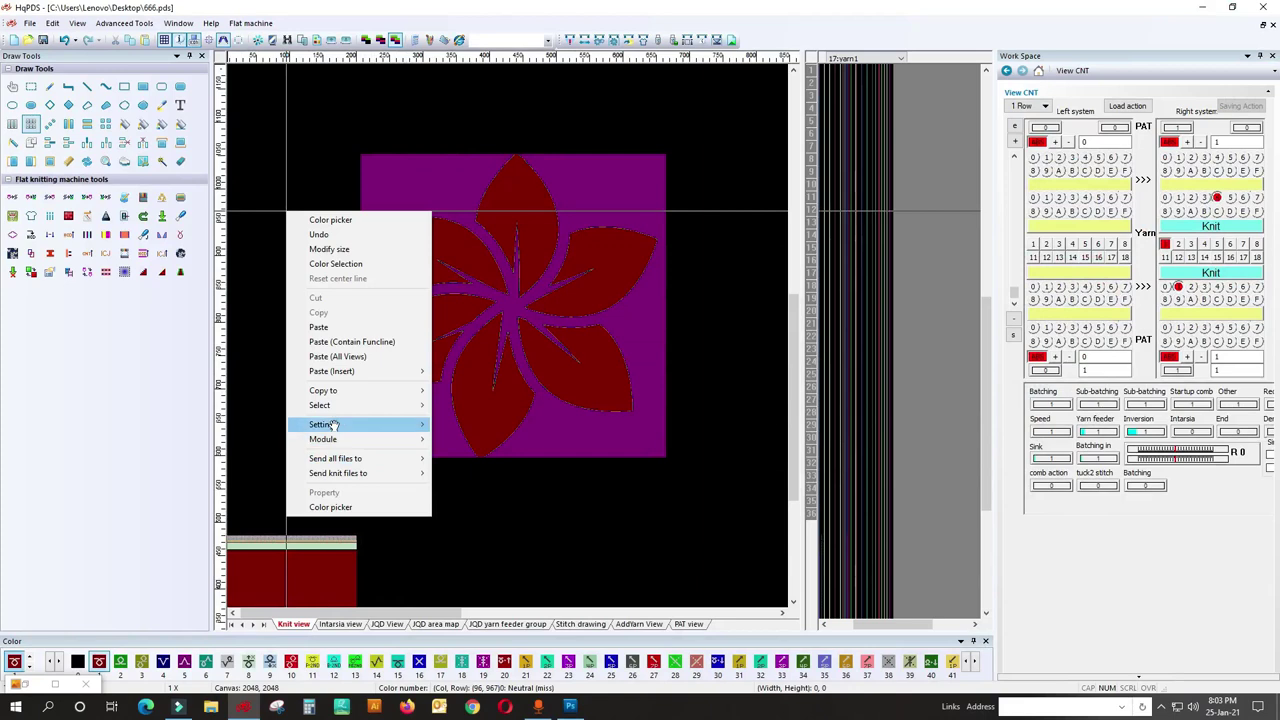
pyautogui.moveTo(333, 440)
pyautogui.click(477, 501)
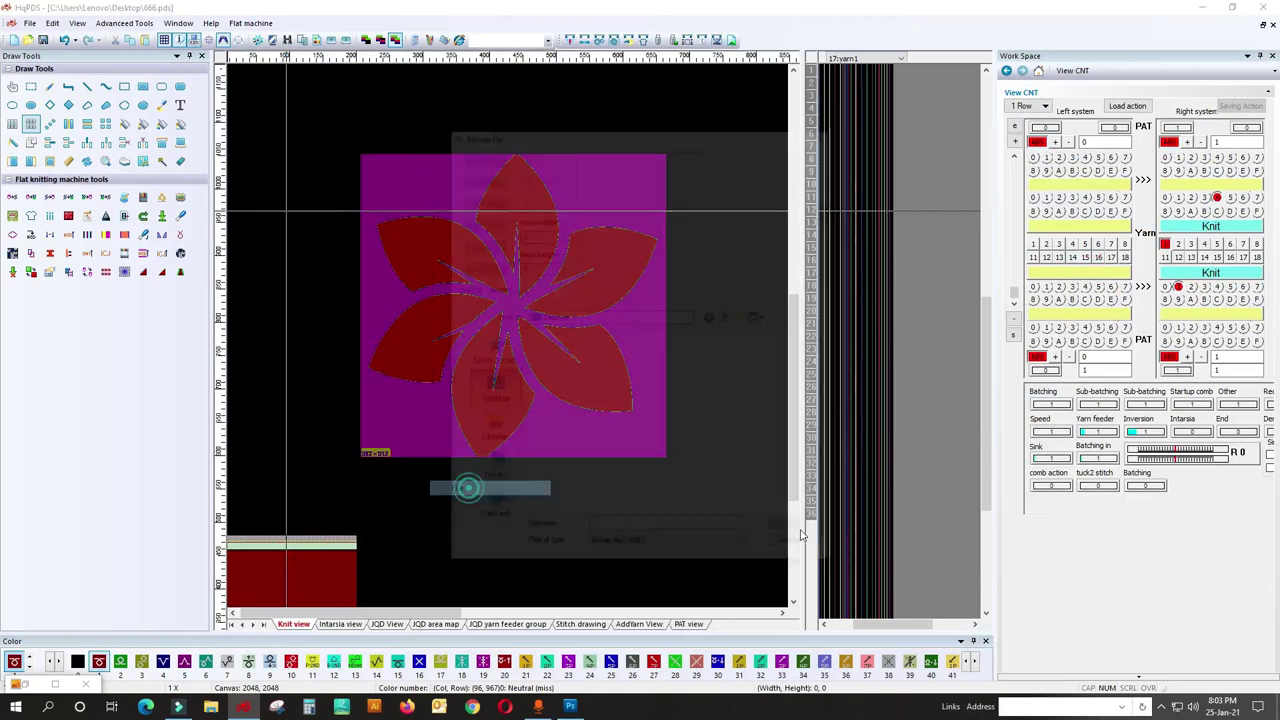
pyautogui.scroll(-10, 673, 485)
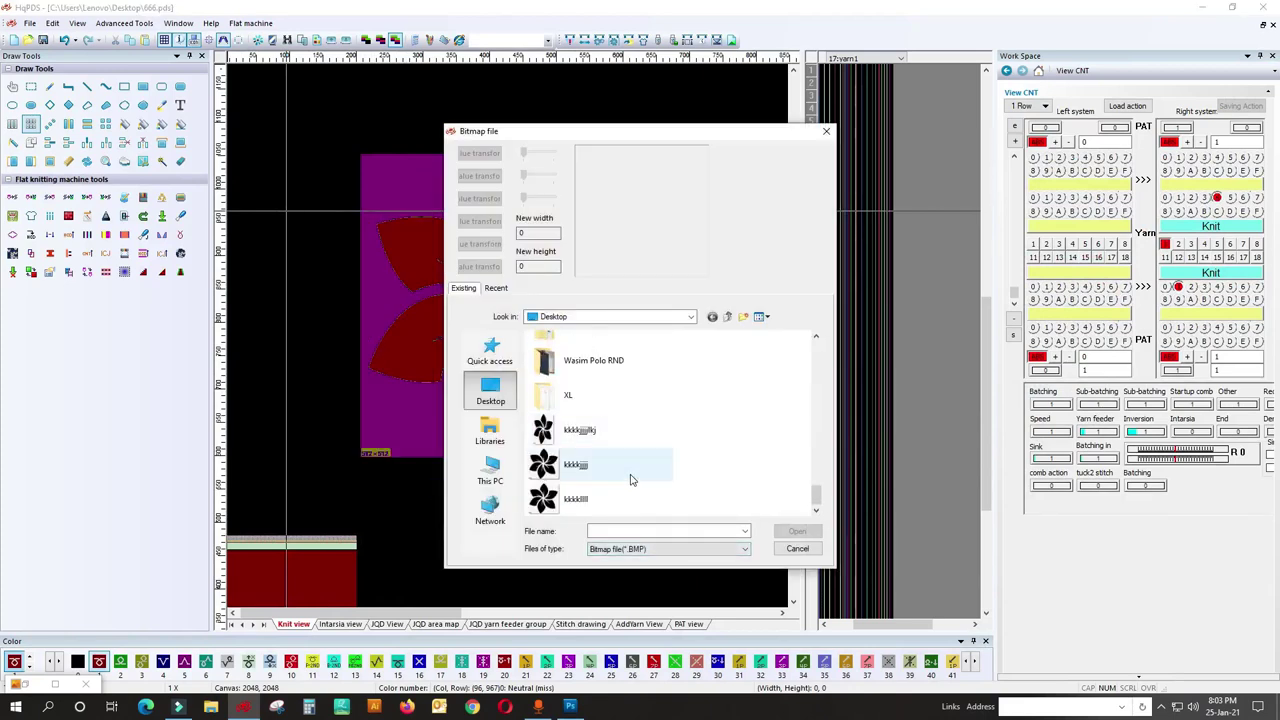
pyautogui.click(580, 428)
pyautogui.click(799, 530)
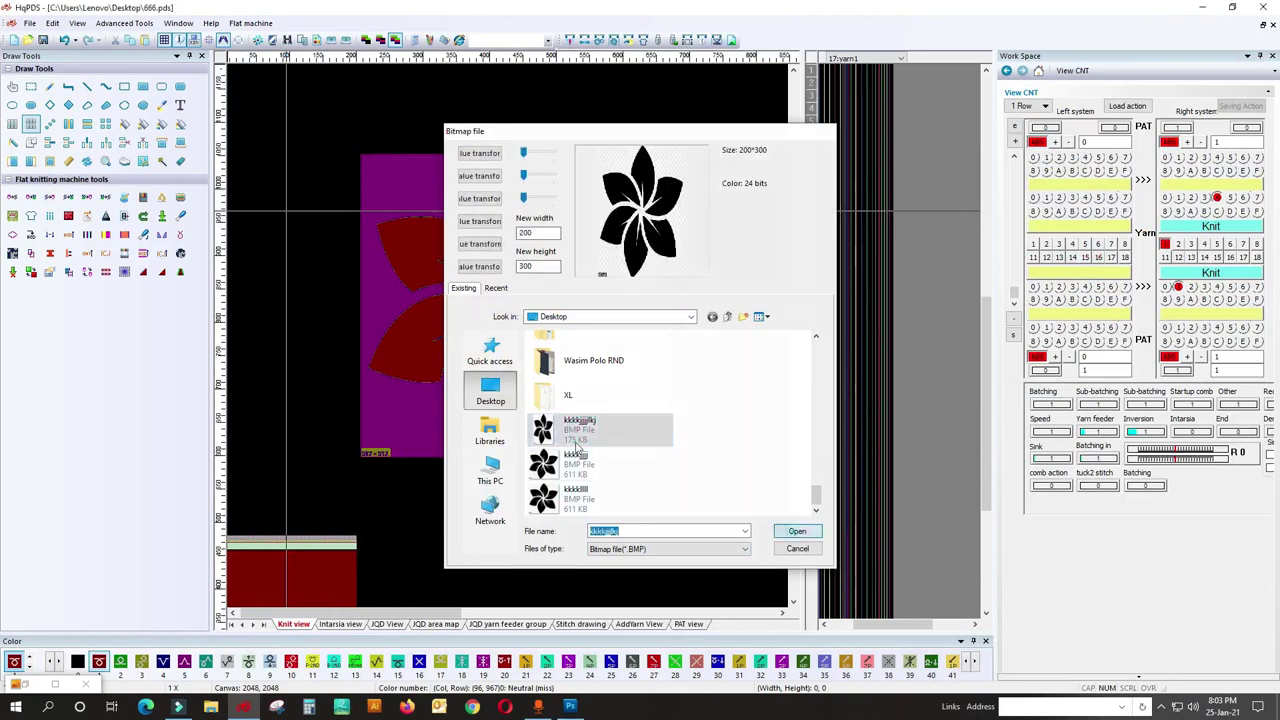
pyautogui.scroll(3, 442, 320)
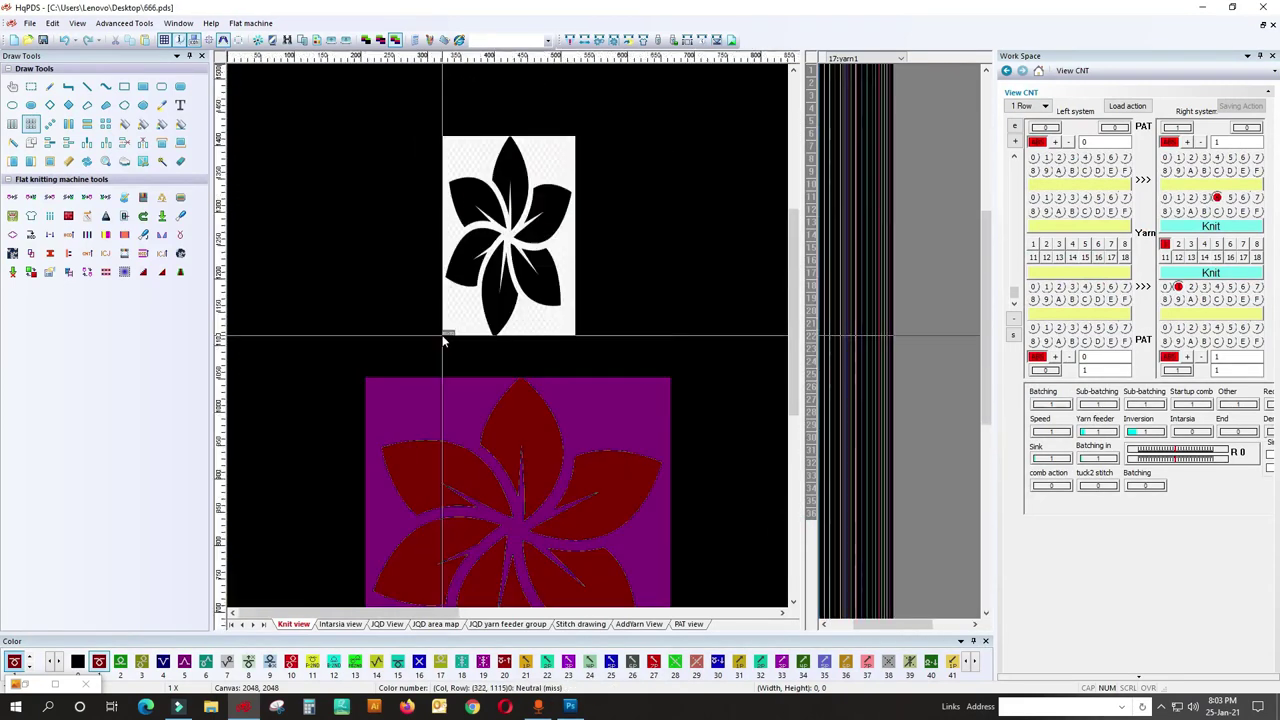
pyautogui.rightClick(400, 332)
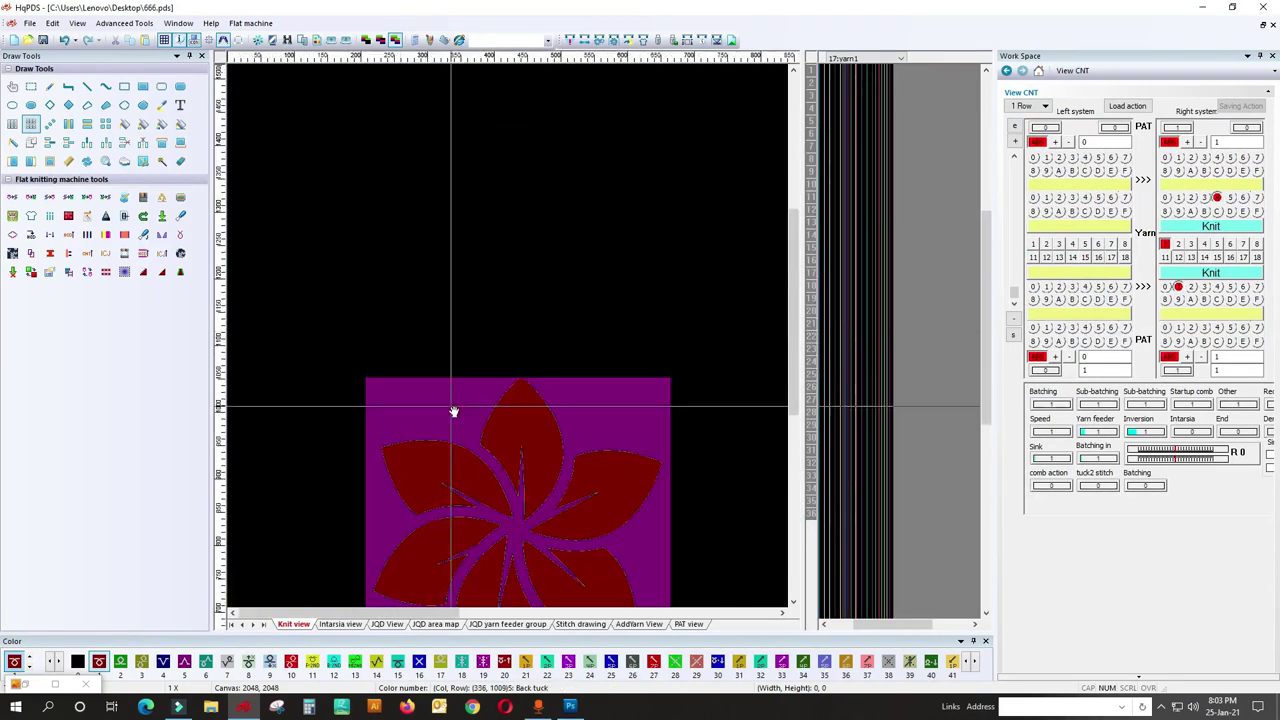
# Import the 200 x 300 flower bitmap kkkkjjjjlkj with the value transform that gives dark red petals on blue.
pyautogui.rightClick(372, 261)
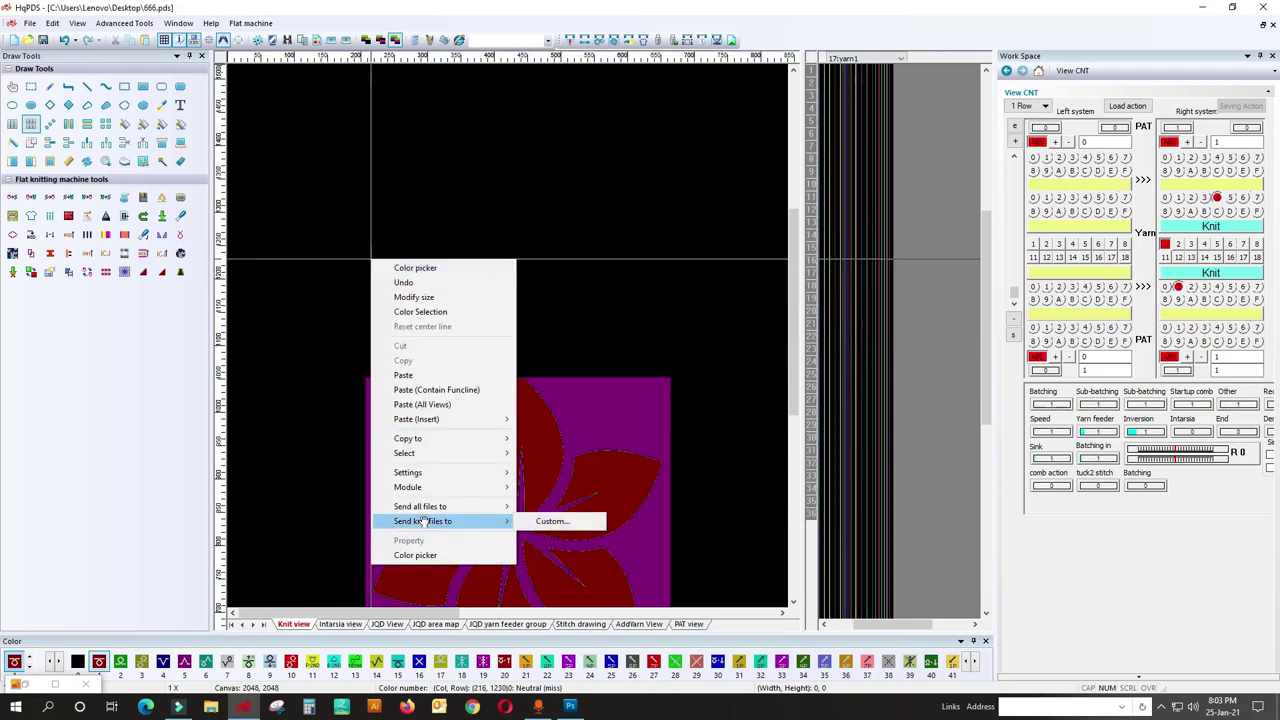
pyautogui.moveTo(430, 487)
pyautogui.click(555, 540)
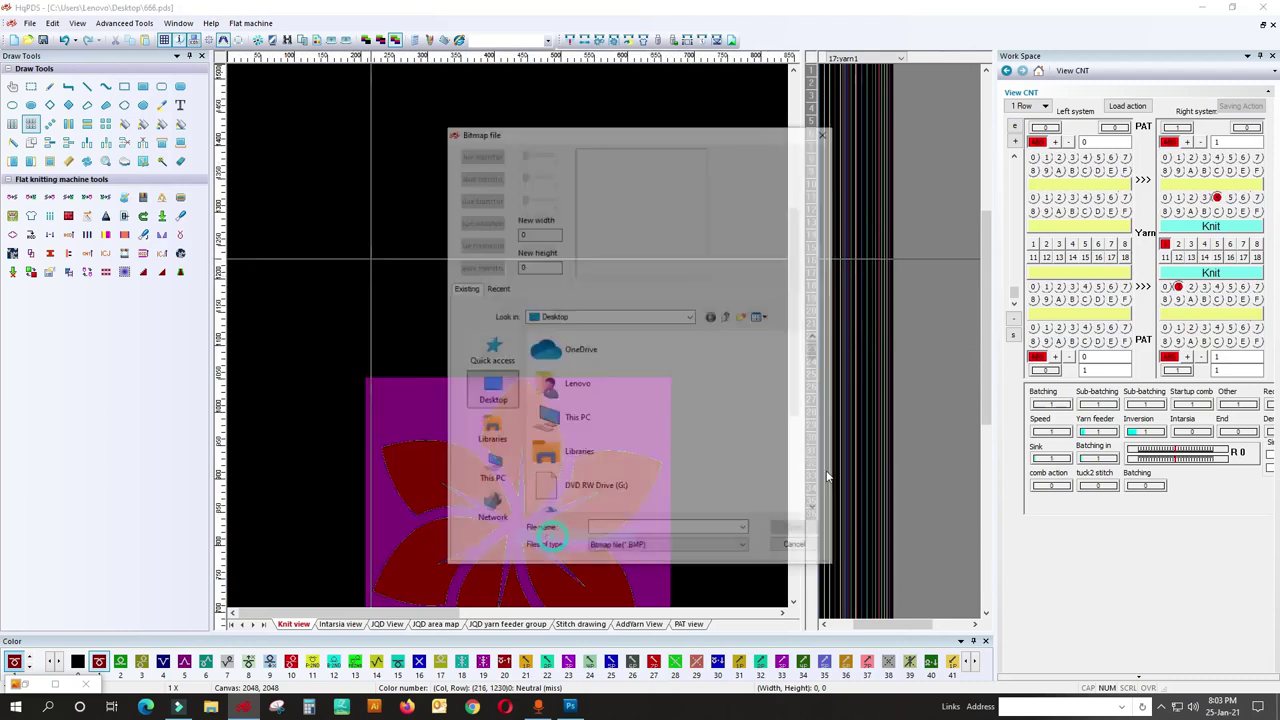
pyautogui.scroll(-8, 591, 475)
pyautogui.click(588, 430)
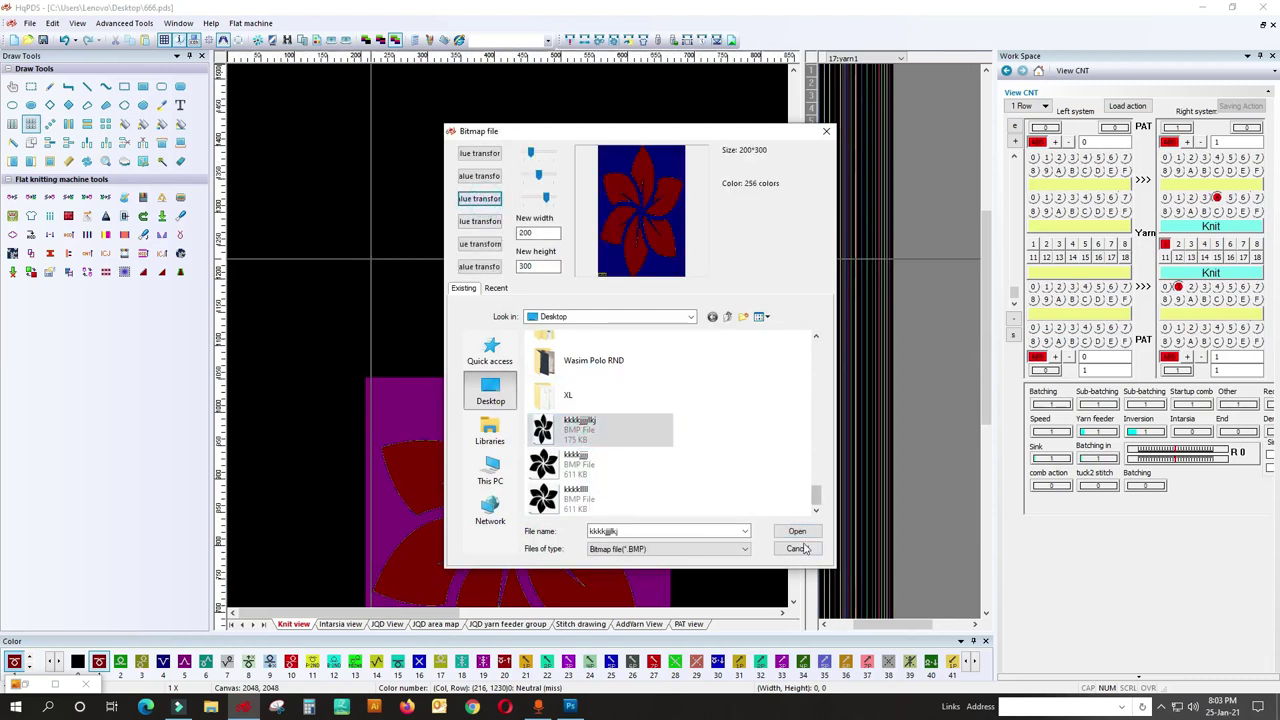
pyautogui.click(796, 533)
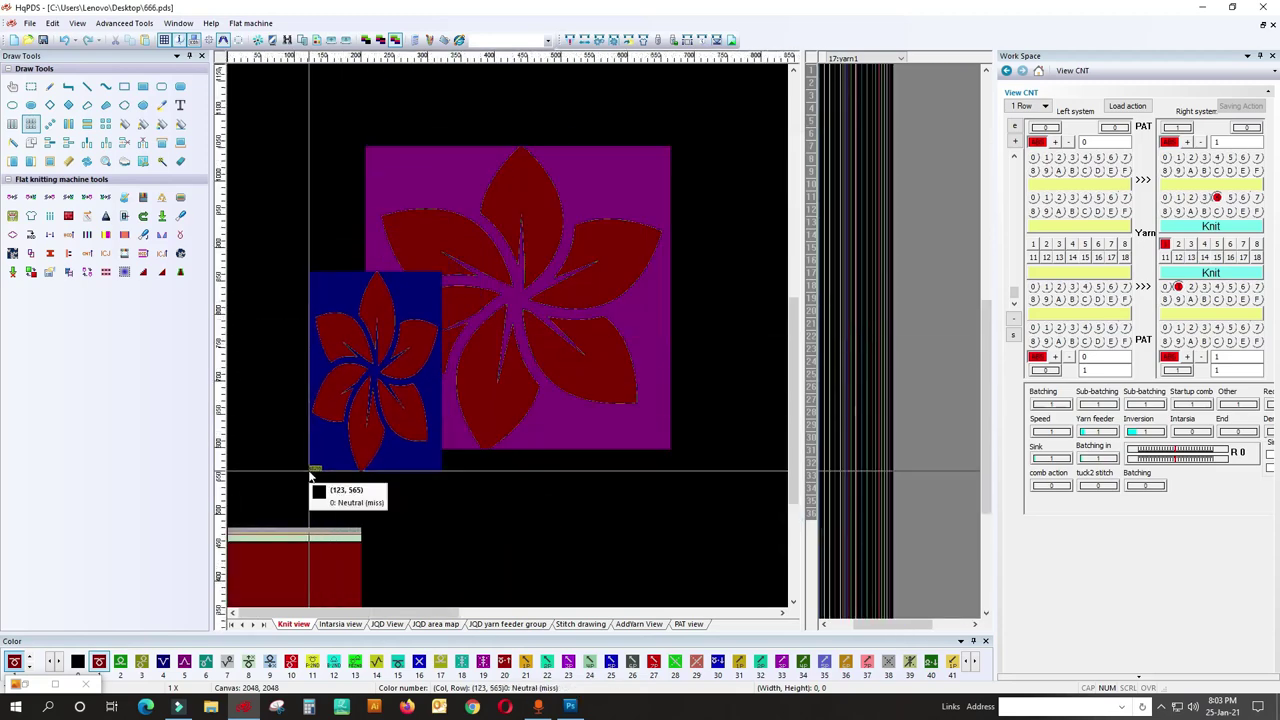
# Place the blue-background flower inside the red knit area, aligned with the area's side edges.
pyautogui.scroll(-3, 311, 474)
pyautogui.scroll(2, 266, 509)
pyautogui.scroll(5, 314, 337)
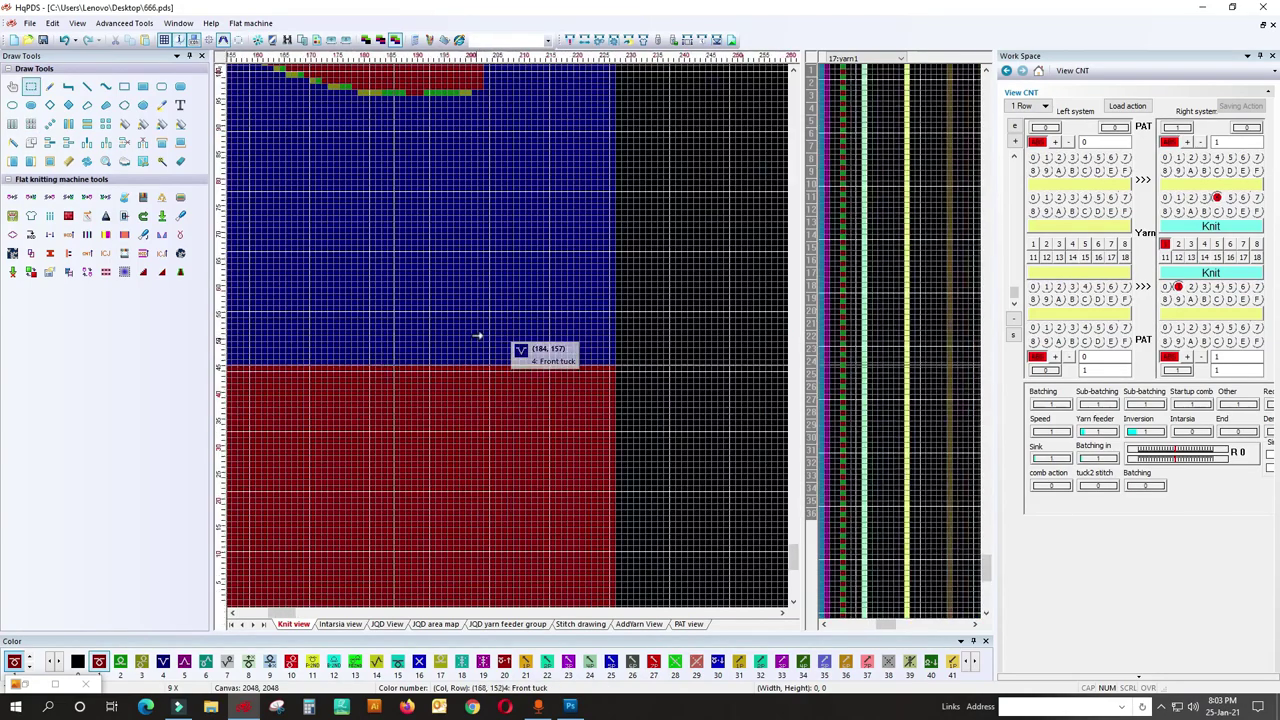
# Examine the placed flower's lower boundary and side edge against the red knit area.
pyautogui.scroll(-3, 478, 335)
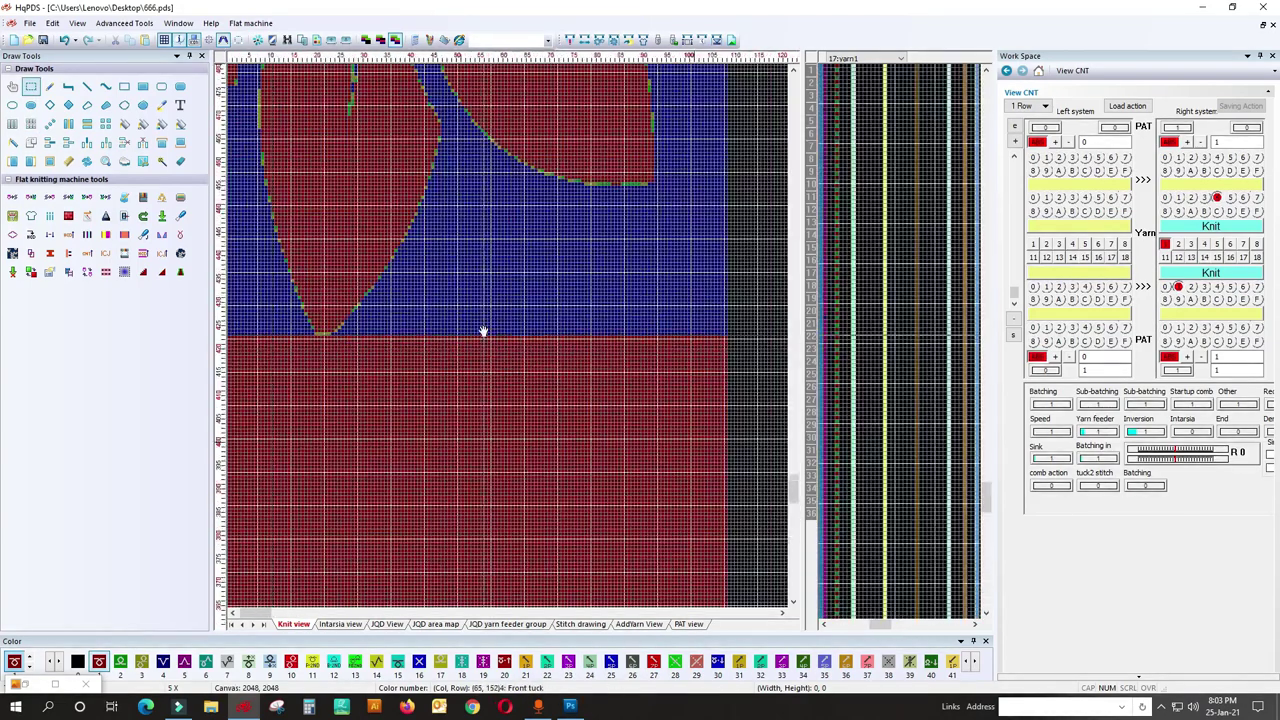
pyautogui.scroll(7, 394, 334)
pyautogui.moveTo(245, 272); pyautogui.dragTo(555, 331)
pyautogui.scroll(-5, 517, 337)
pyautogui.click(553, 328)
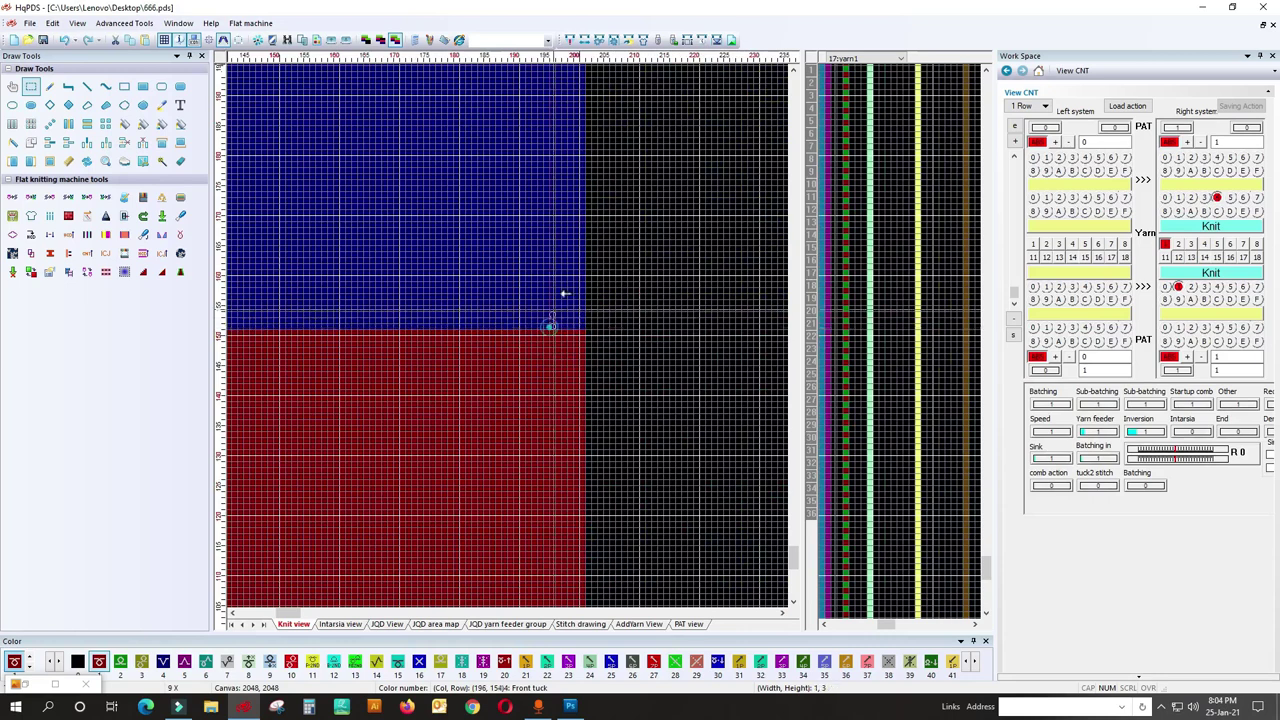
pyautogui.scroll(-8, 563, 291)
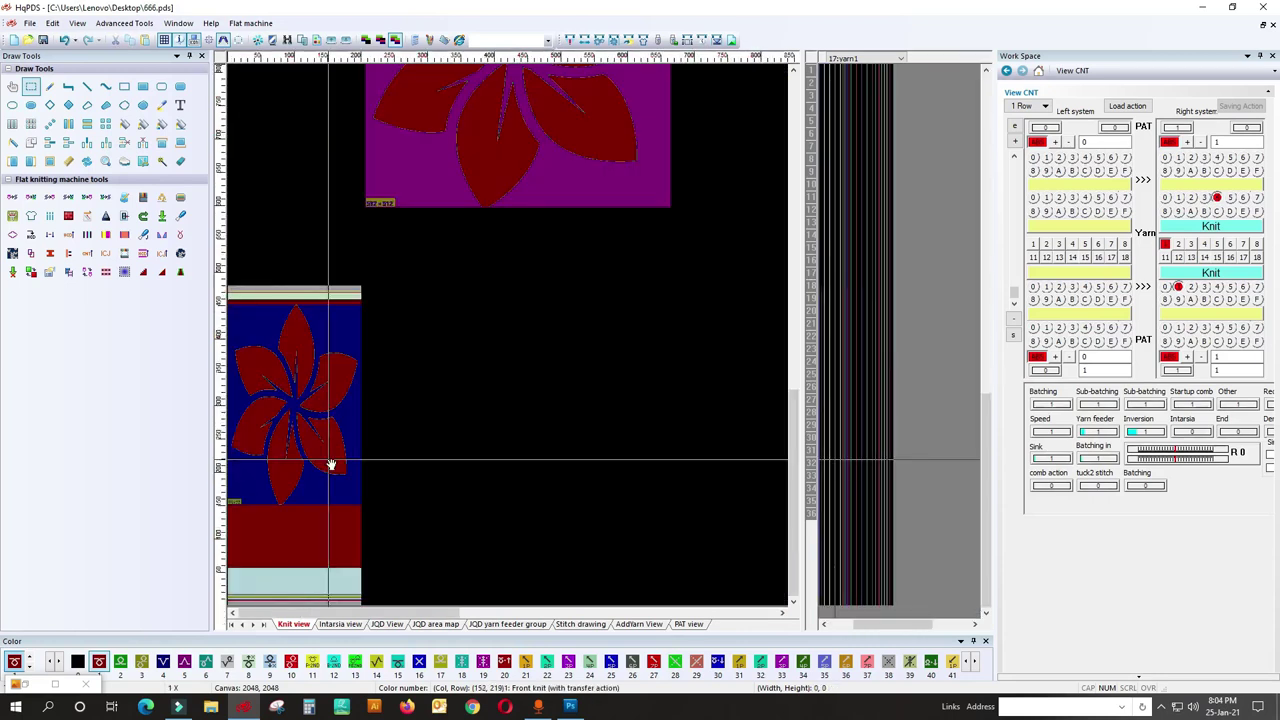